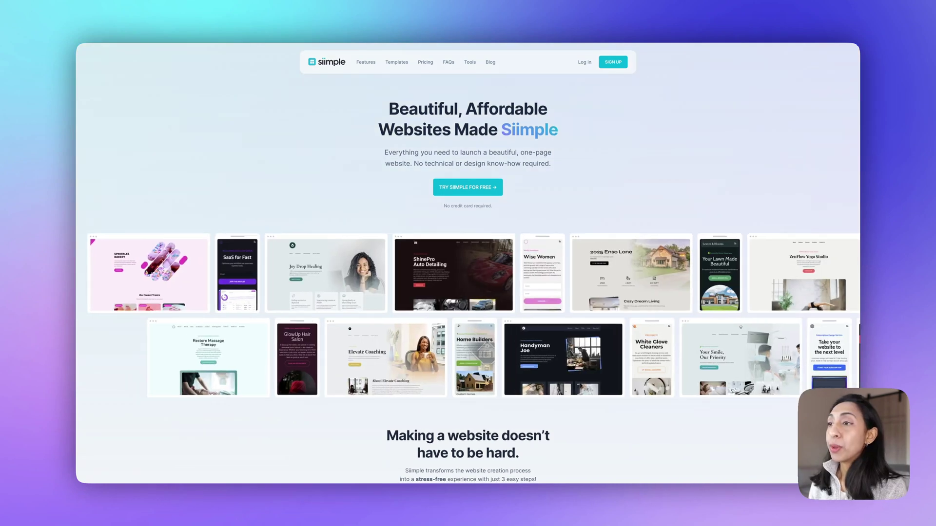
# Read through the homepage's three-step overview, the benefit sections and the list of website features
pyautogui.scroll(-3, 468, 263)
pyautogui.scroll(-7, 468, 263)
pyautogui.scroll(3, 468, 263)
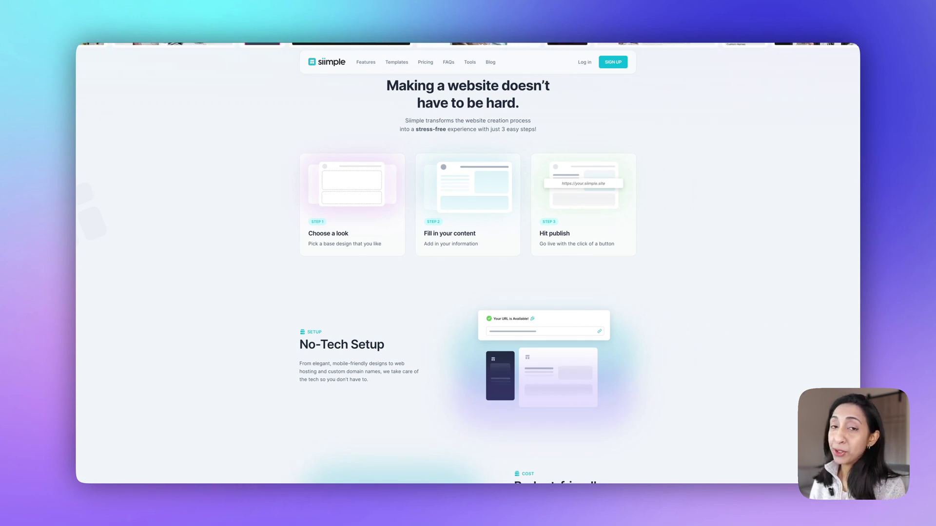
pyautogui.scroll(-5, 468, 263)
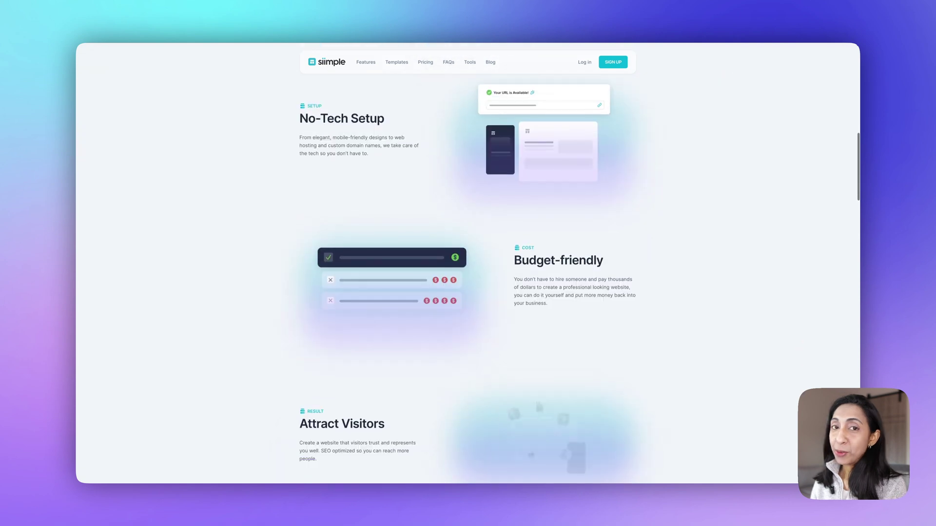
pyautogui.scroll(-1, 468, 263)
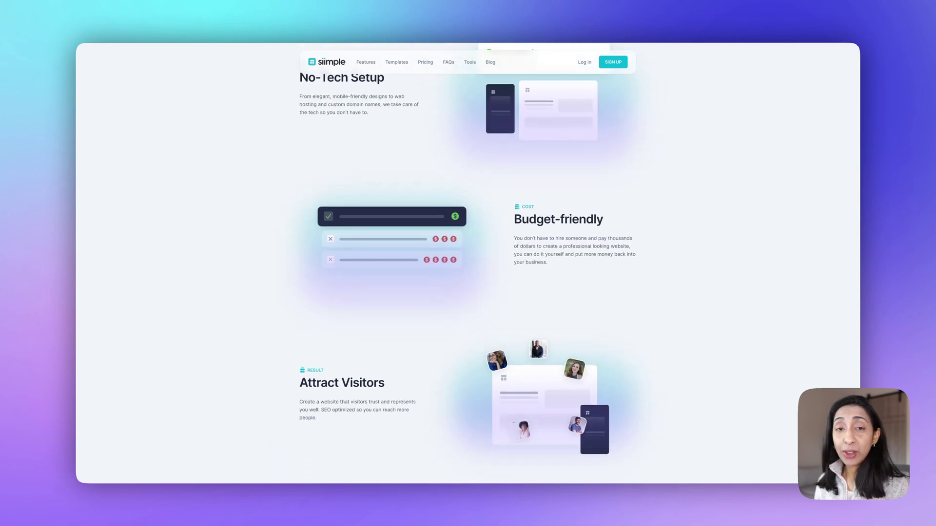
pyautogui.scroll(-7, 468, 263)
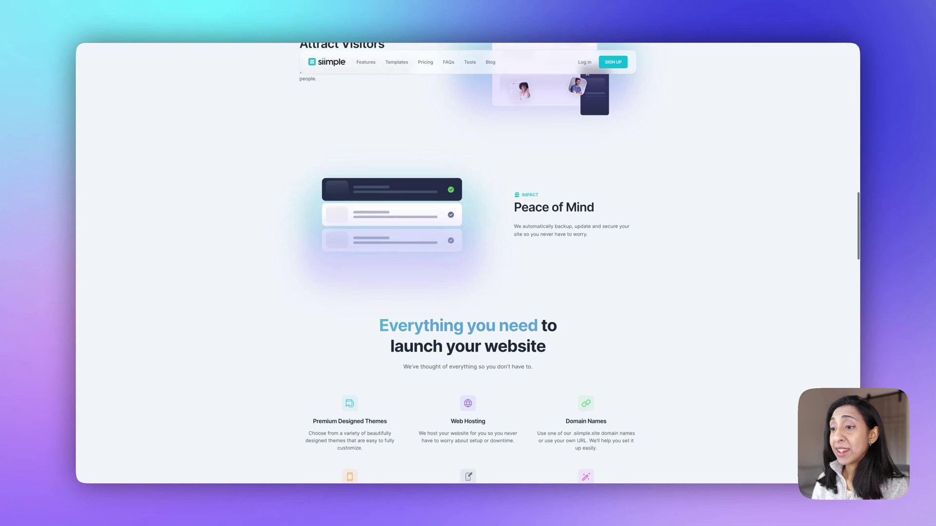
pyautogui.scroll(-4, 468, 263)
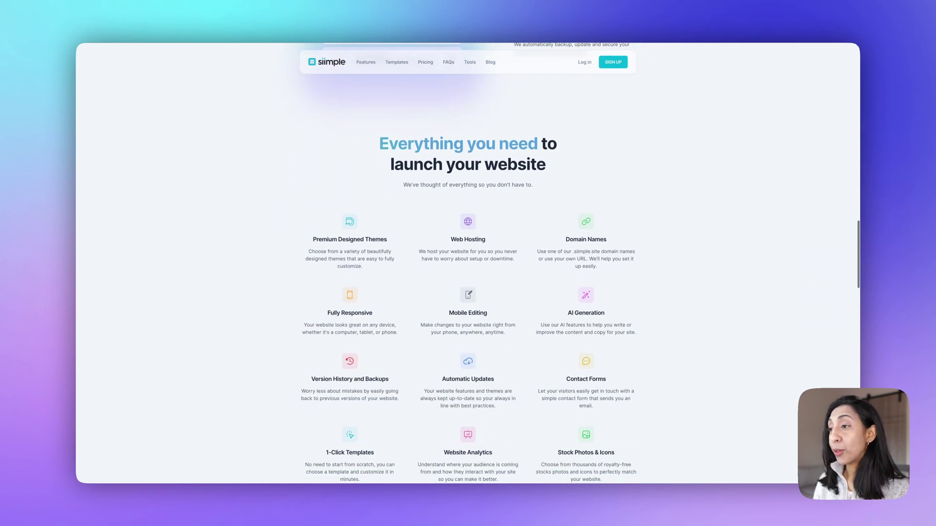
pyautogui.scroll(-2, 468, 263)
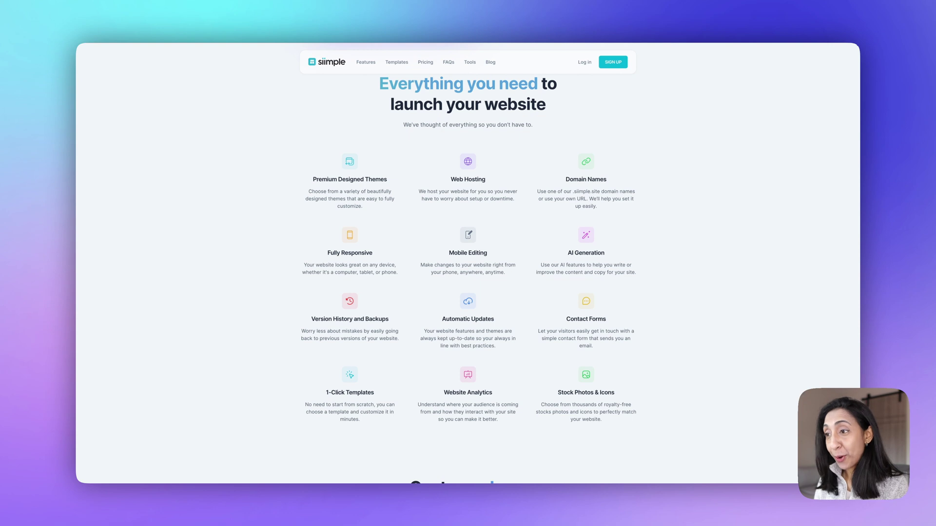
pyautogui.scroll(-1, 468, 263)
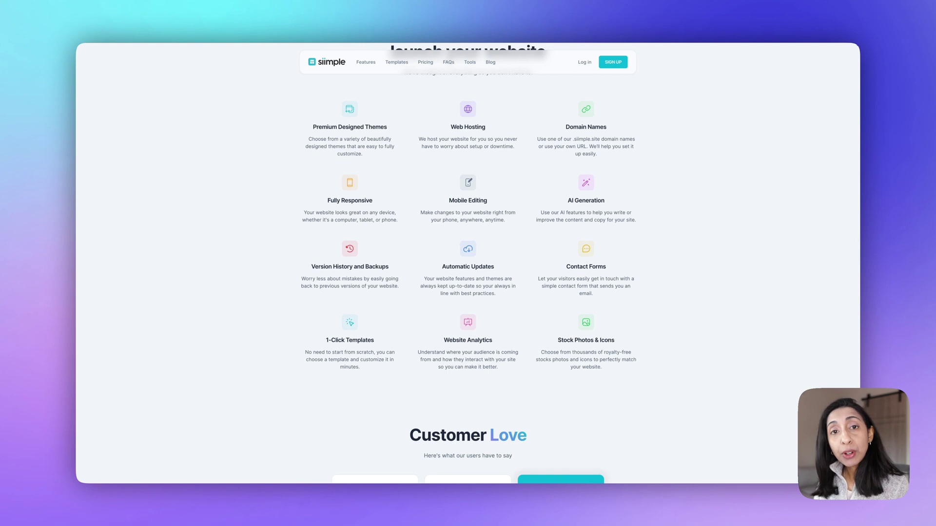
pyautogui.scroll(-1, 468, 263)
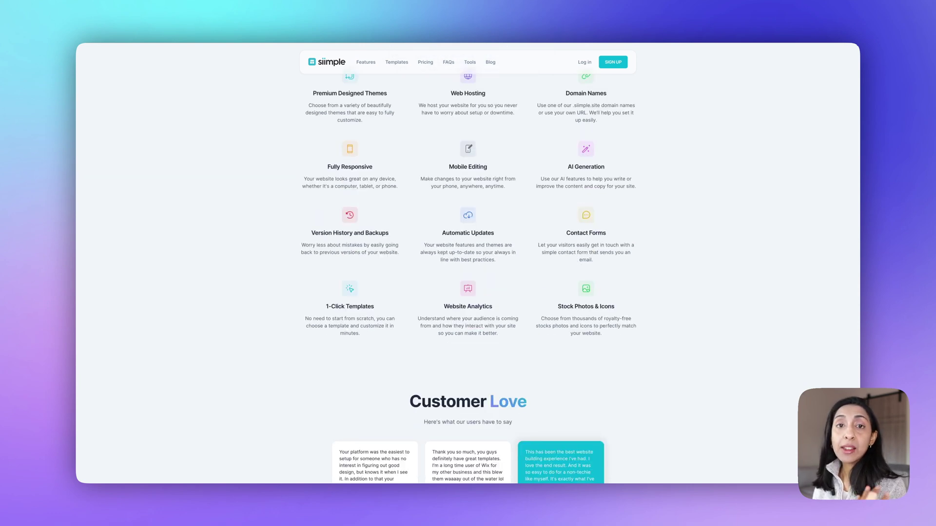
# Compare the monthly and yearly billing options in the Siimple Pricing section
pyautogui.scroll(-8, 468, 264)
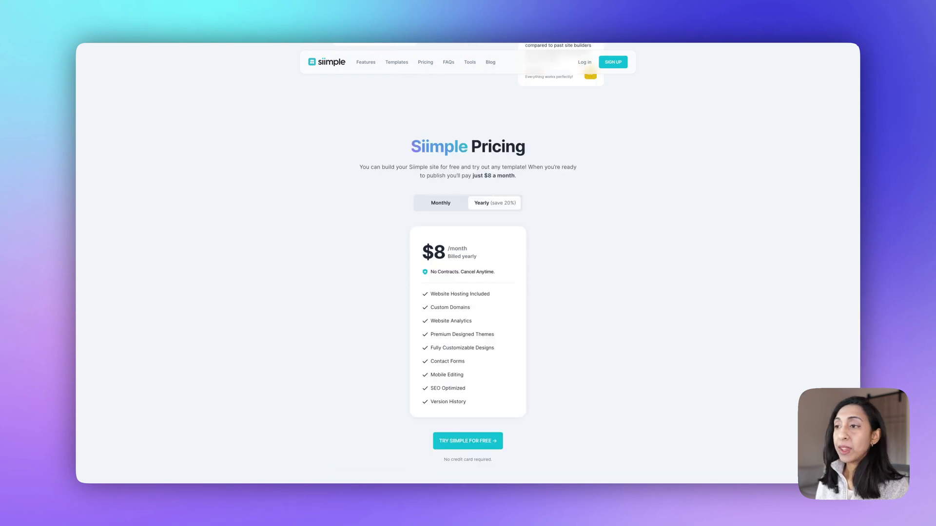
pyautogui.click(441, 203)
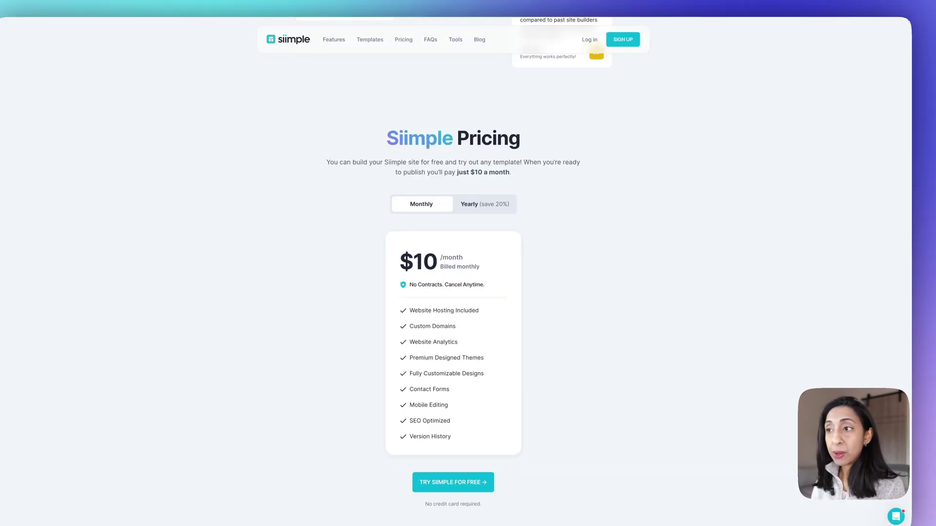
pyautogui.click(484, 204)
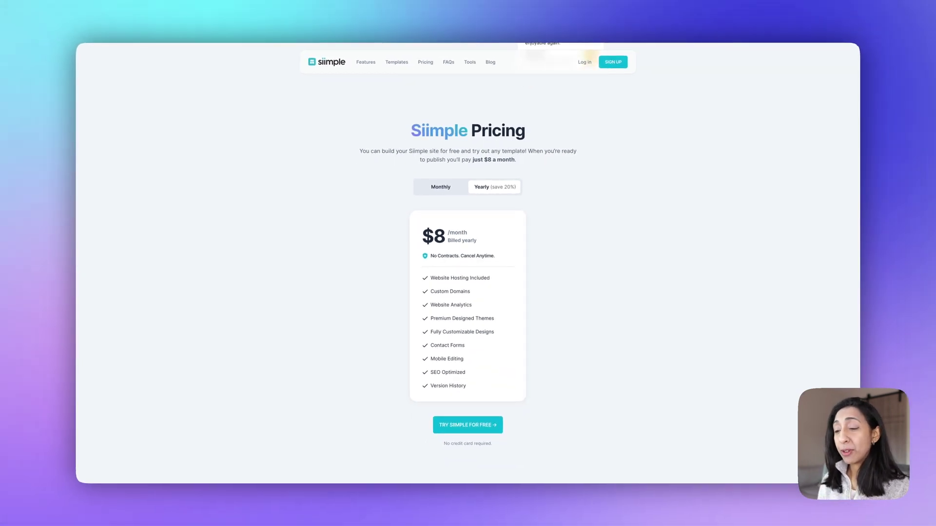
# Browse the gallery of website templates to find a starting point for a handyman business
pyautogui.scroll(15, 468, 264)
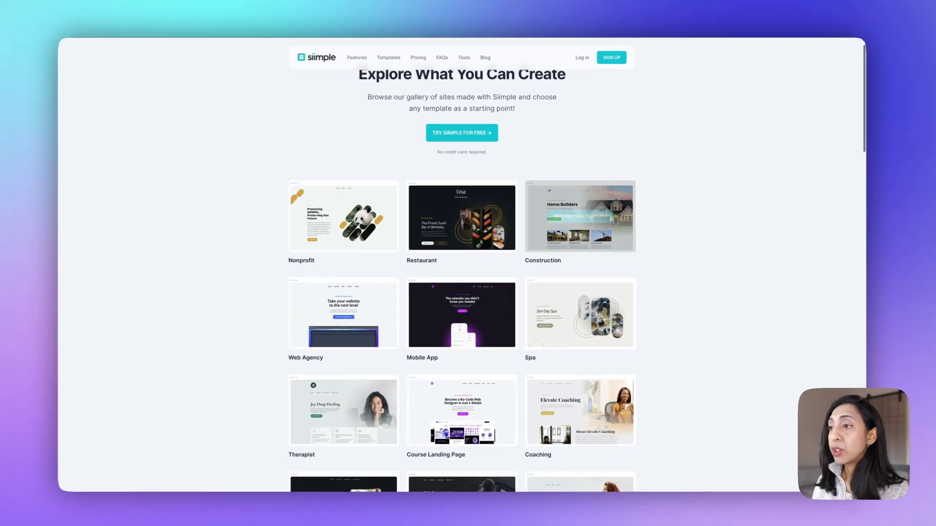
pyautogui.scroll(-3, 571, 254)
pyautogui.scroll(-6, 582, 263)
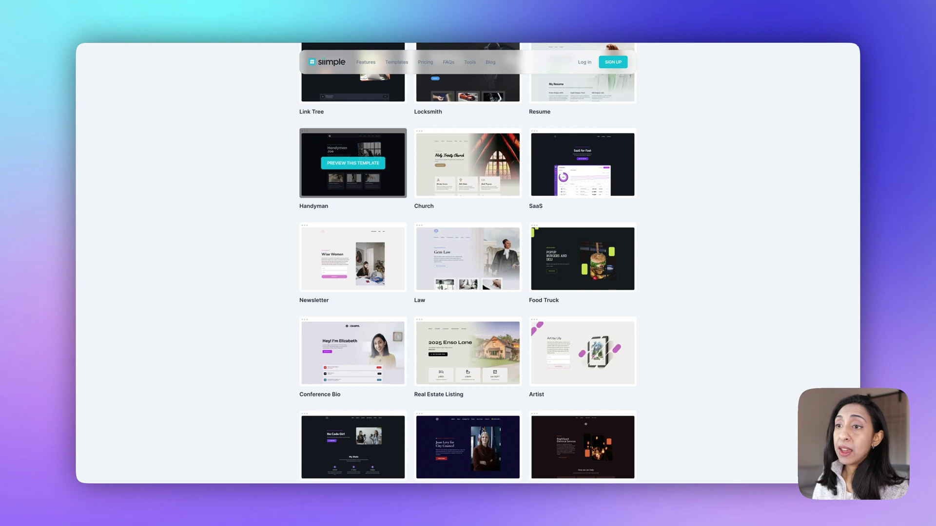
pyautogui.scroll(1, 468, 195)
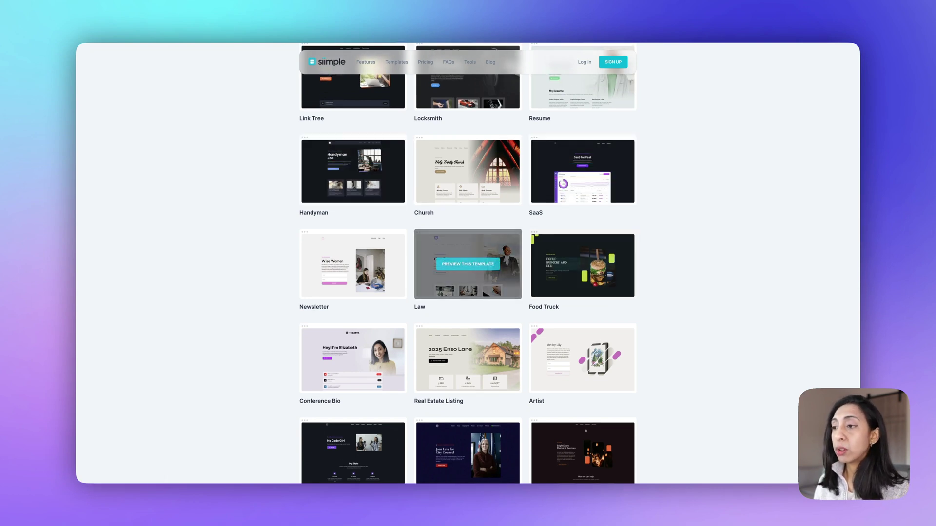
pyautogui.scroll(1, 583, 265)
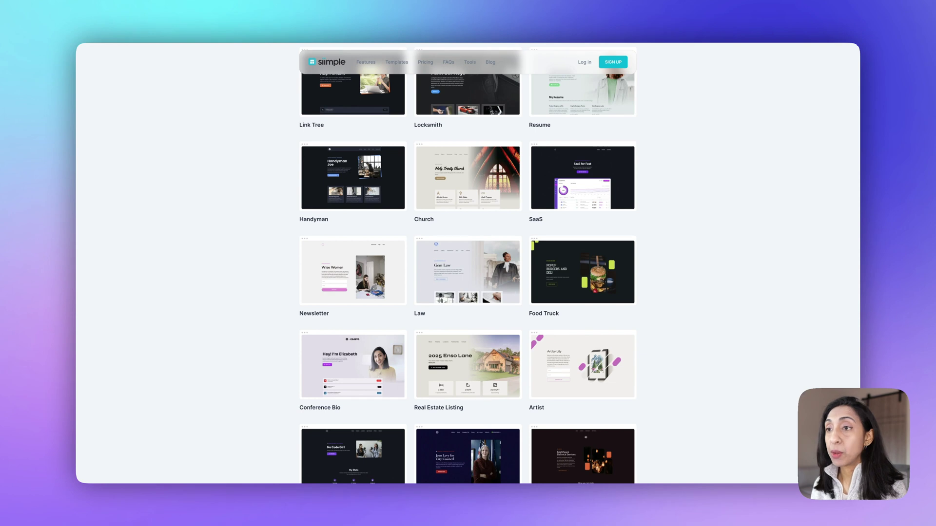
pyautogui.scroll(1, 582, 216)
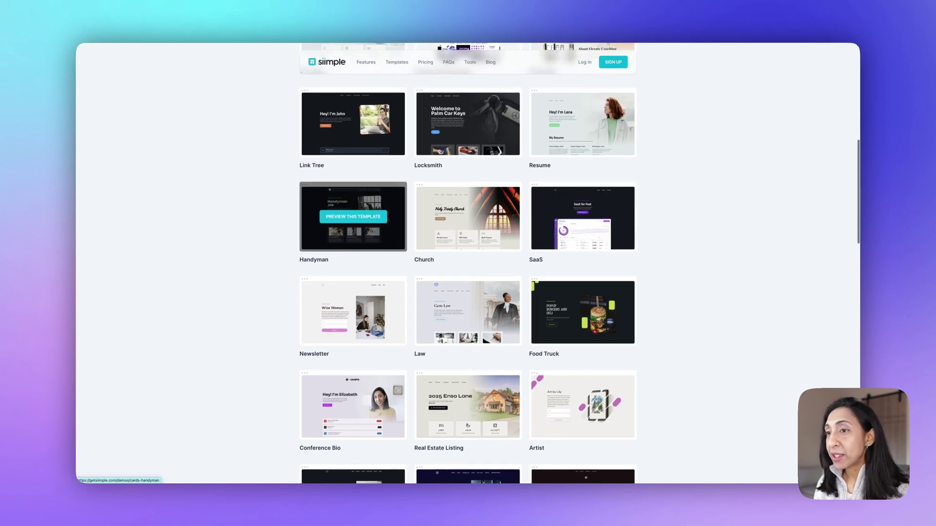
# Preview the Handyman template and examine its header, service cards, services and pricing, and FAQ sections
pyautogui.click(353, 216)
pyautogui.scroll(-6, 468, 278)
pyautogui.scroll(-6, 468, 278)
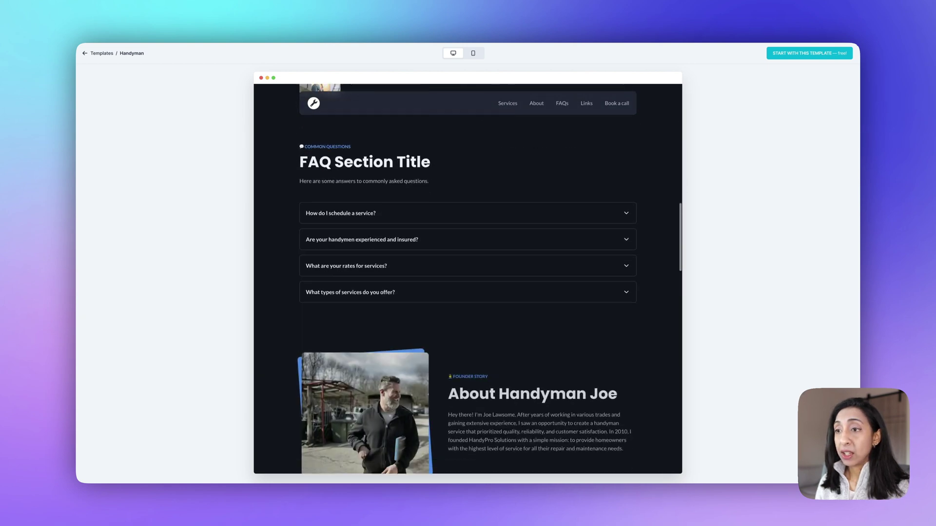
pyautogui.scroll(10, 468, 278)
pyautogui.scroll(-1, 468, 278)
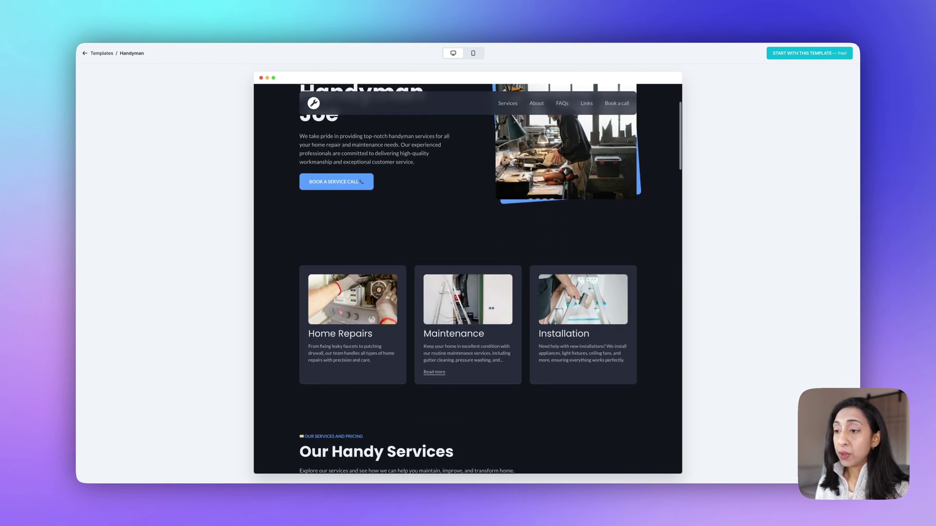
pyautogui.scroll(-1, 467, 278)
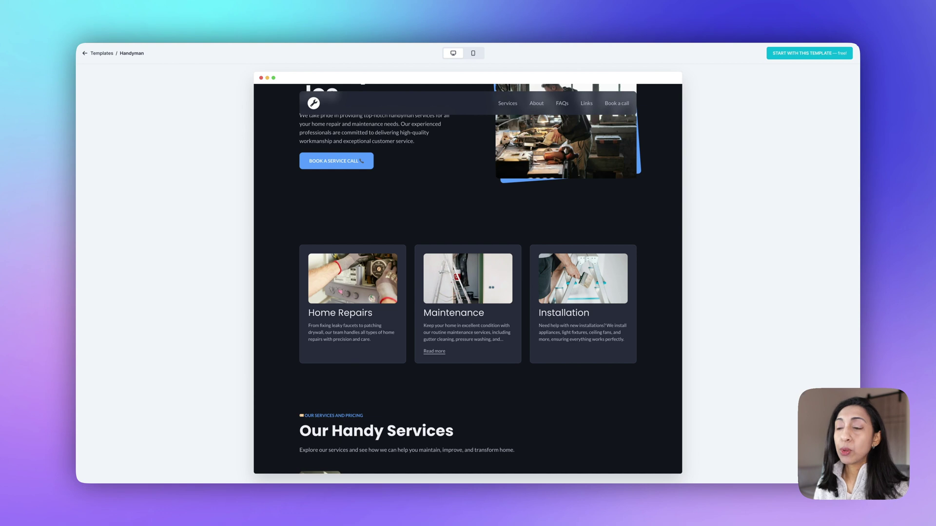
pyautogui.scroll(-6, 468, 278)
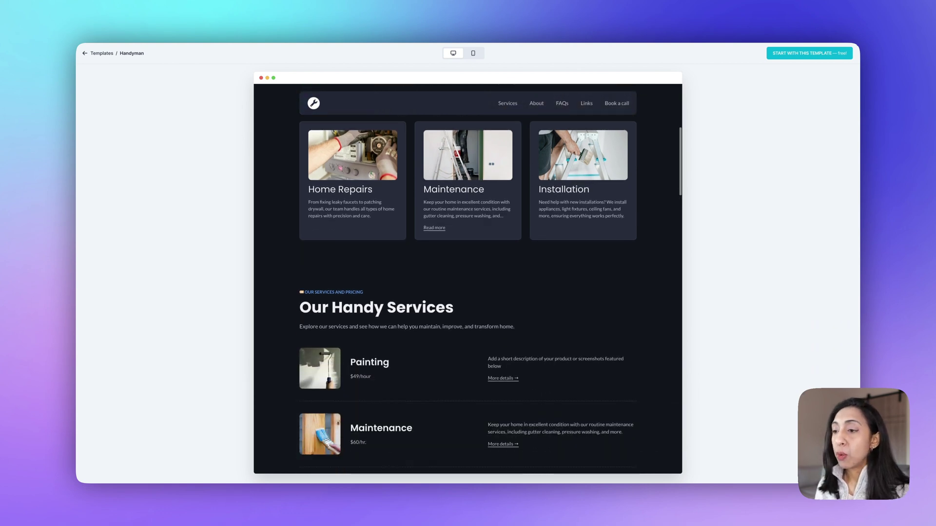
pyautogui.scroll(-4, 468, 278)
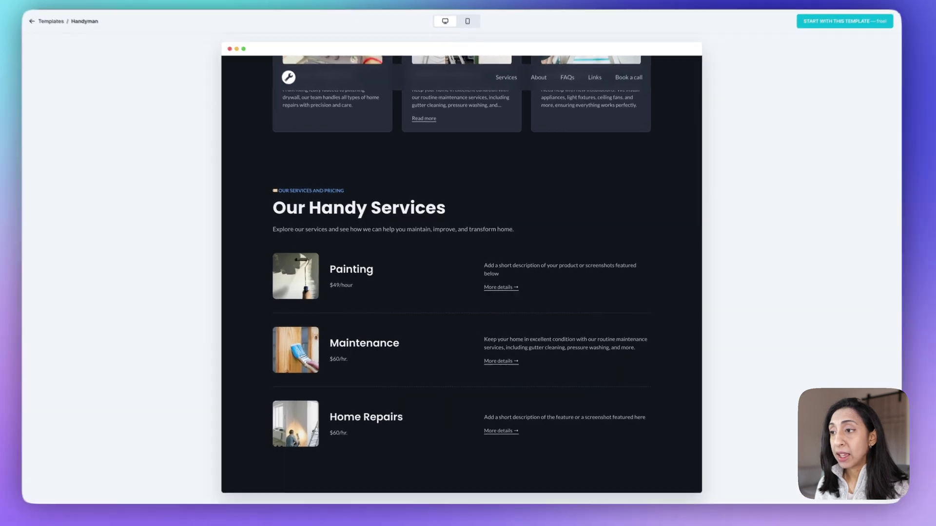
# View and close the Painting service's details, and look over the remaining sections of the Handyman template
pyautogui.click(503, 290)
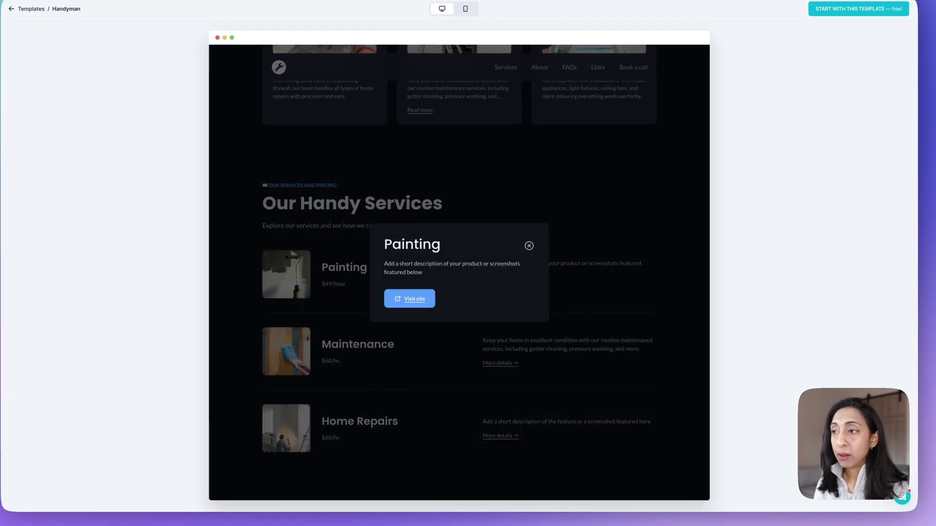
pyautogui.press('Escape')
pyautogui.scroll(-12, 459, 273)
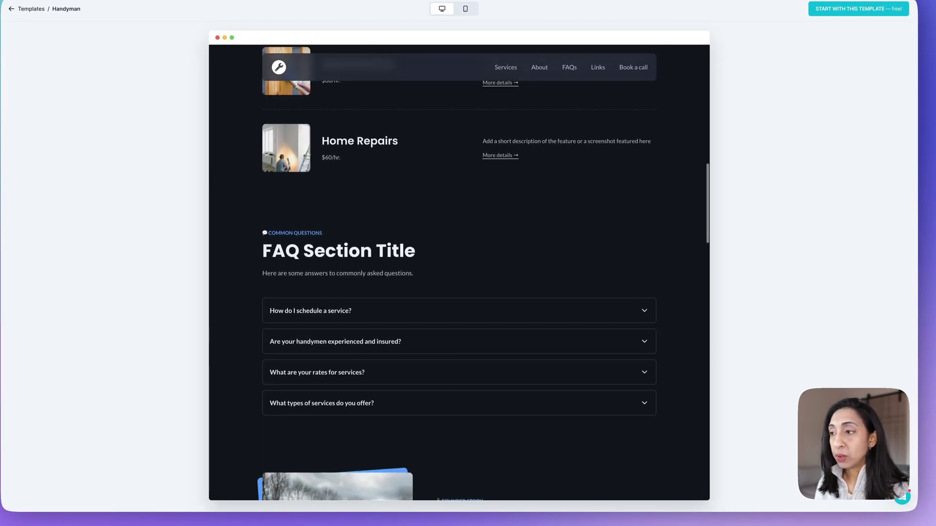
pyautogui.scroll(-10, 459, 273)
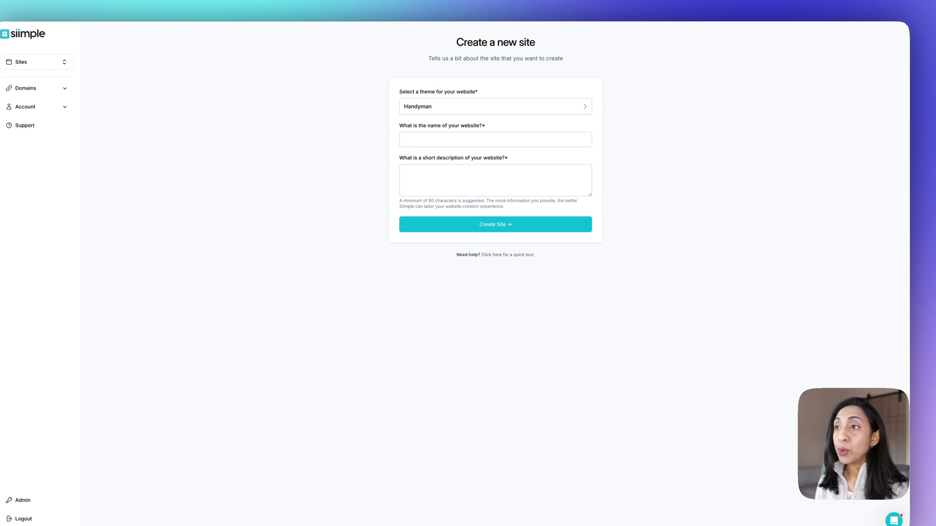
# Name the new Handyman-themed website "Handyman Joe"
pyautogui.click(495, 139)
pyautogui.write('Handyma')
pyautogui.write('n Joe')
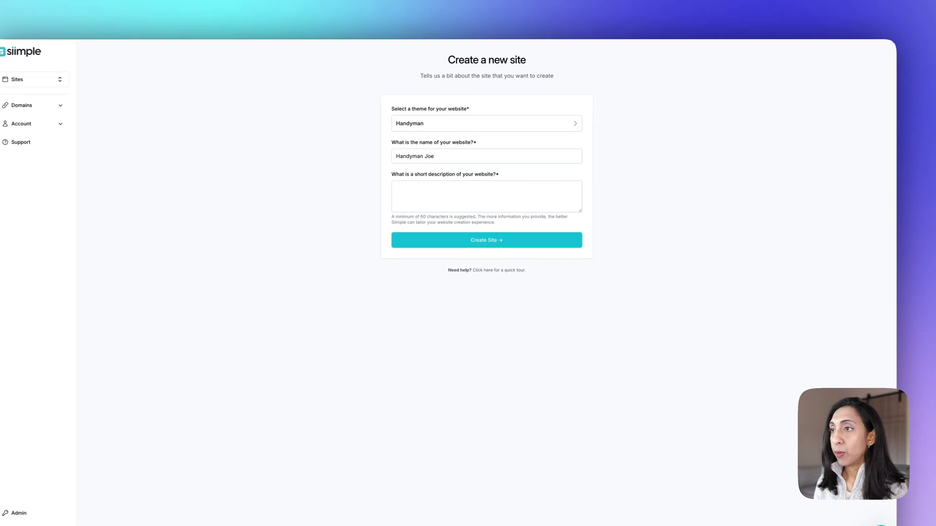
# Create the site with description "Handyman servicing the Tampa Bay, Florida Area. Whether you need a drain unclogged or a sink fixed, I'm here, on call to help."
pyautogui.click(487, 196)
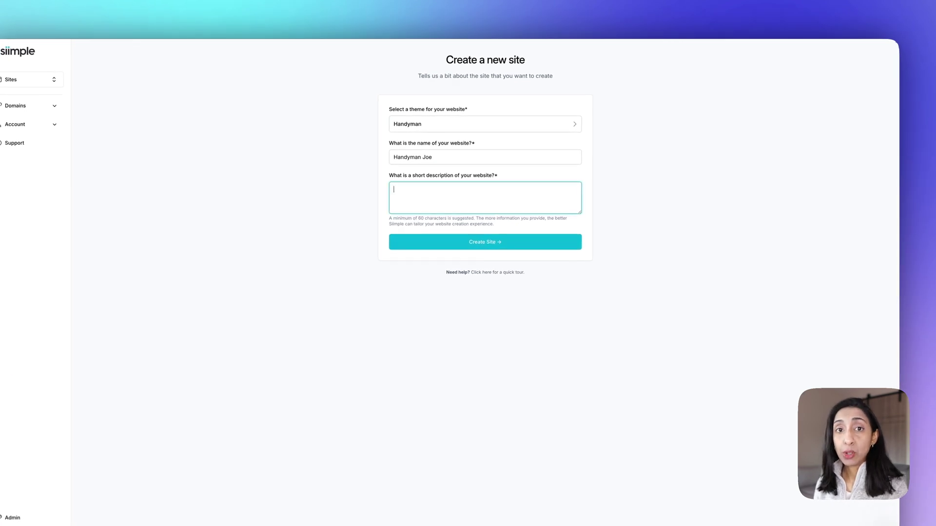
pyautogui.write("Handyman servicing the Tampa Bay, Florida Area. Whether you need a drain unclogged or a sink fixed, I'm here, on call to help.")
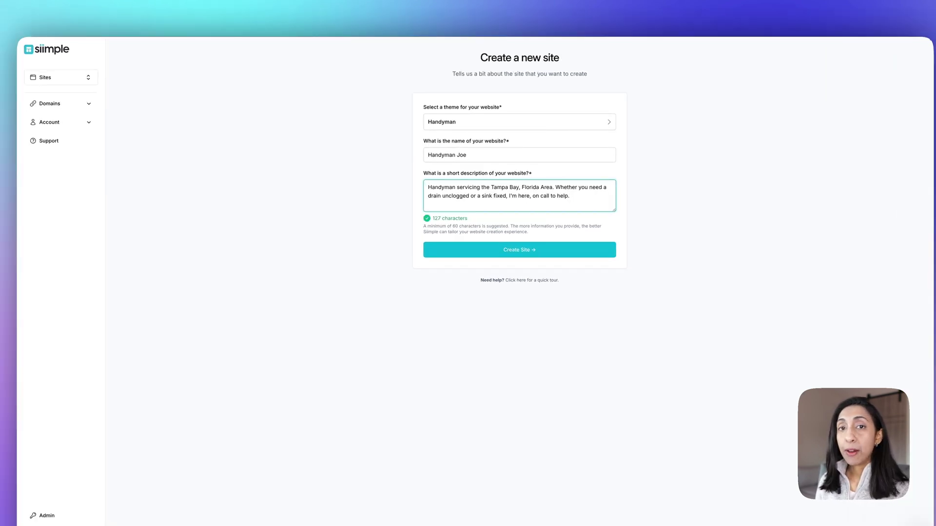
pyautogui.click(519, 249)
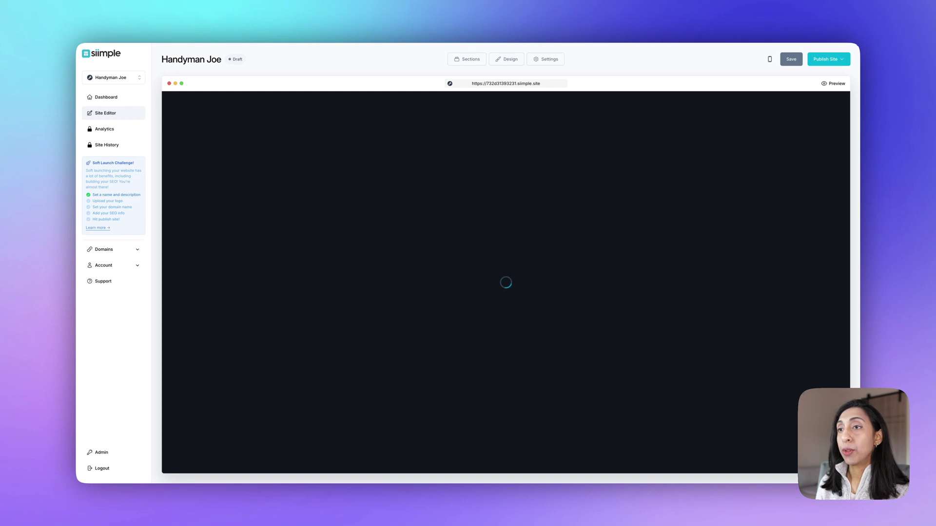
# Look over the new site's header, feature cards and services sections in the site editor
pyautogui.scroll(-5, 506, 283)
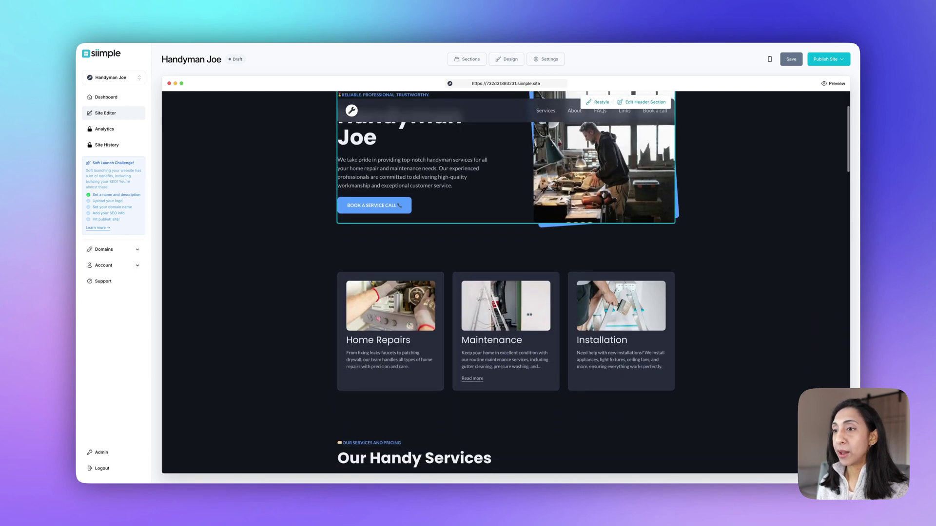
pyautogui.scroll(-4, 506, 282)
pyautogui.scroll(8, 506, 283)
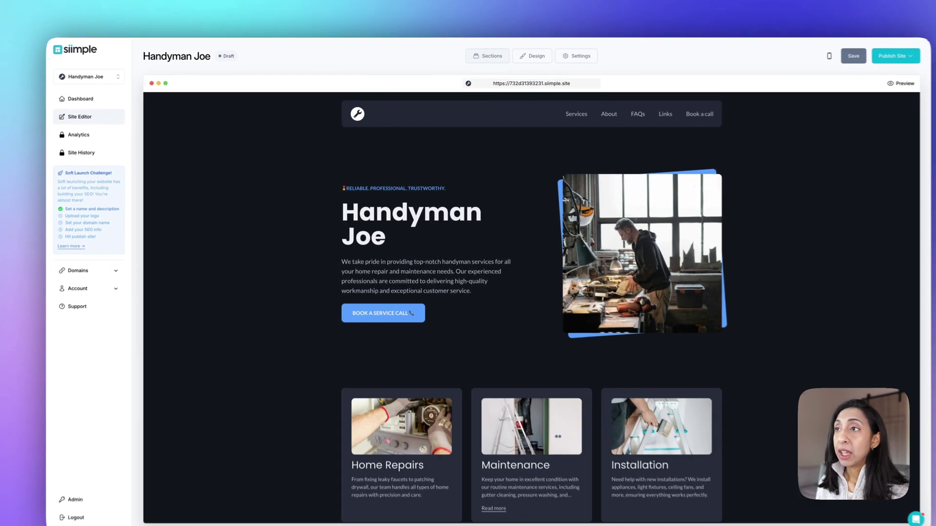
# Open the list of page sections, check the option for adding a section, and save the section changes
pyautogui.click(466, 59)
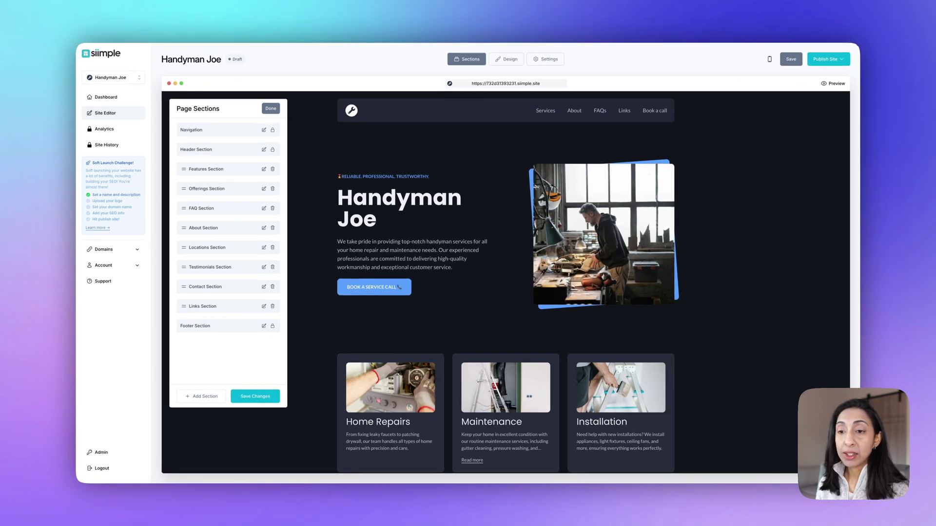
pyautogui.click(201, 397)
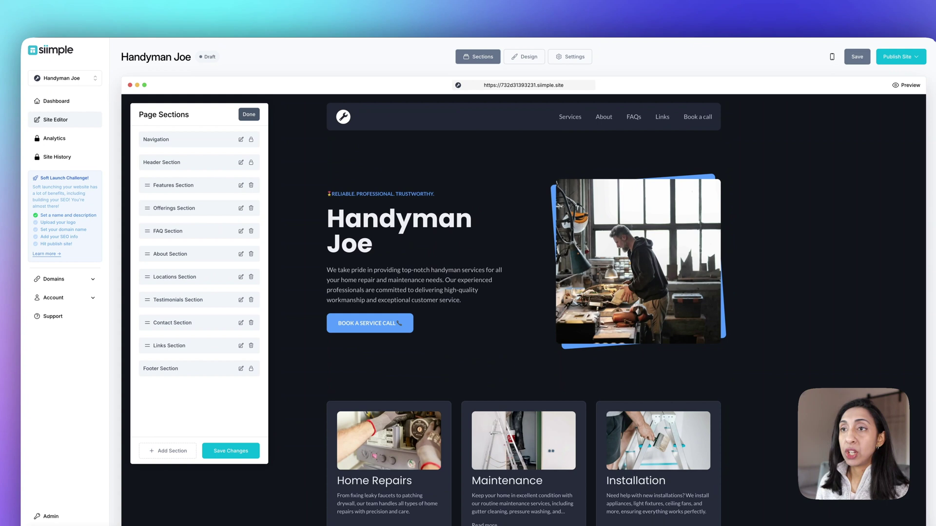
pyautogui.click(230, 451)
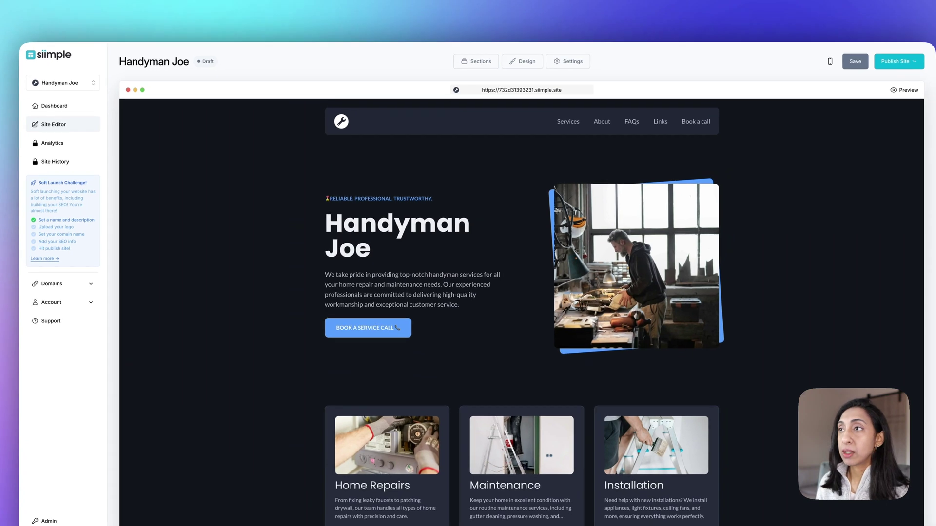
pyautogui.scroll(-3, 524, 312)
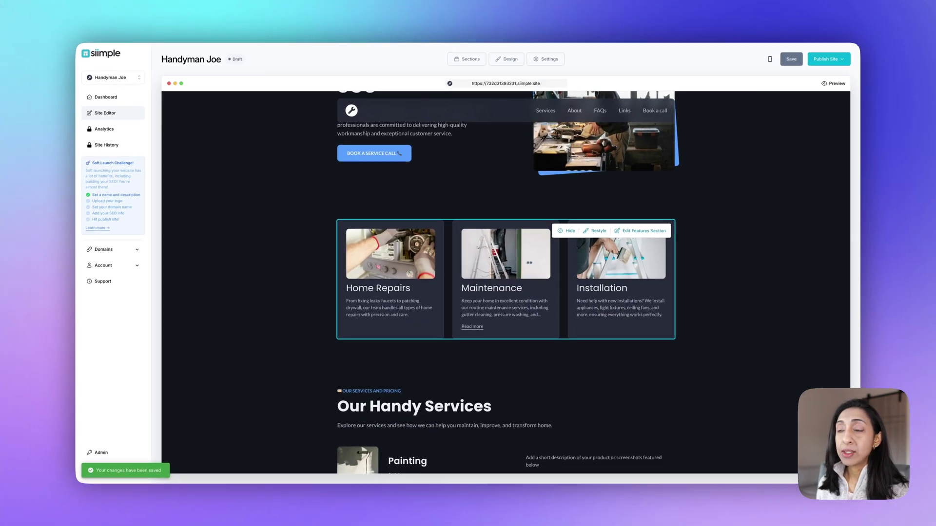
pyautogui.scroll(2, 507, 220)
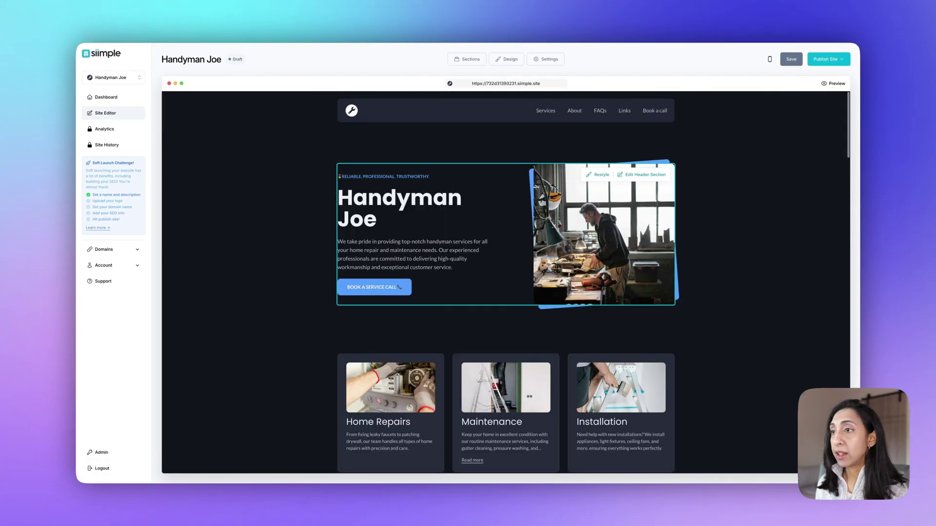
# Clear the header section's description and generate a new one with the AI Start Writing option
pyautogui.click(642, 136)
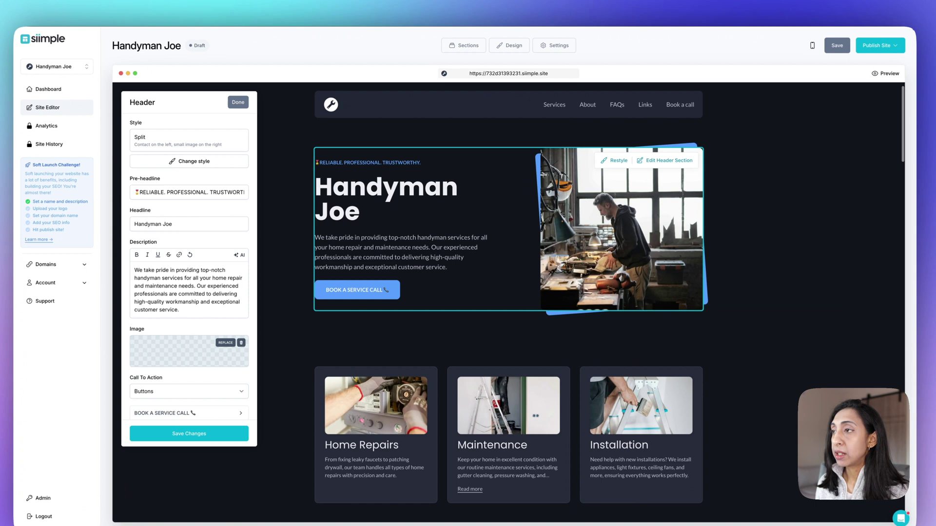
pyautogui.scroll(-2, 507, 292)
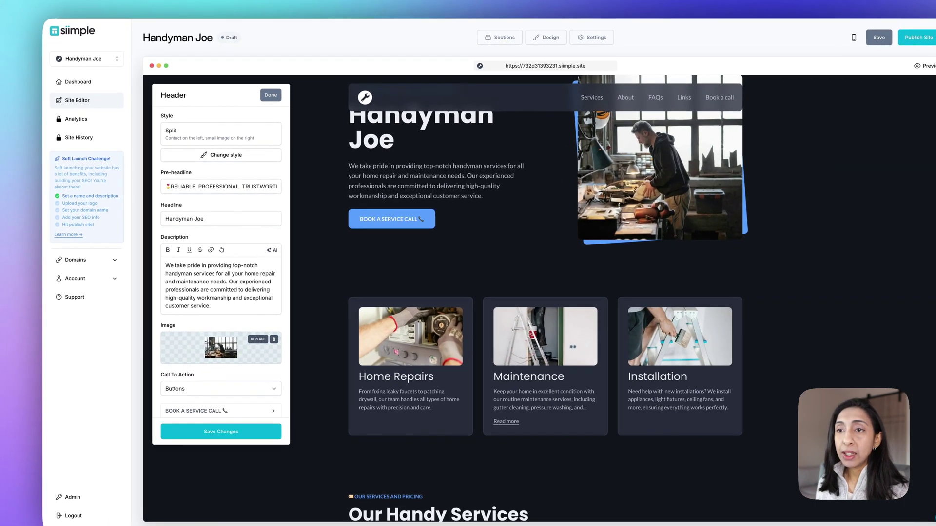
pyautogui.click(199, 186)
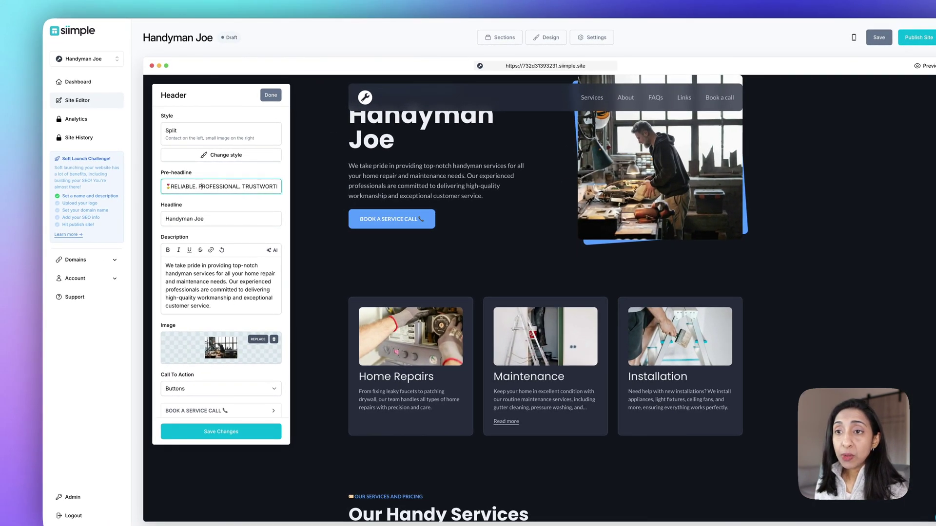
pyautogui.scroll(-1, 201, 273)
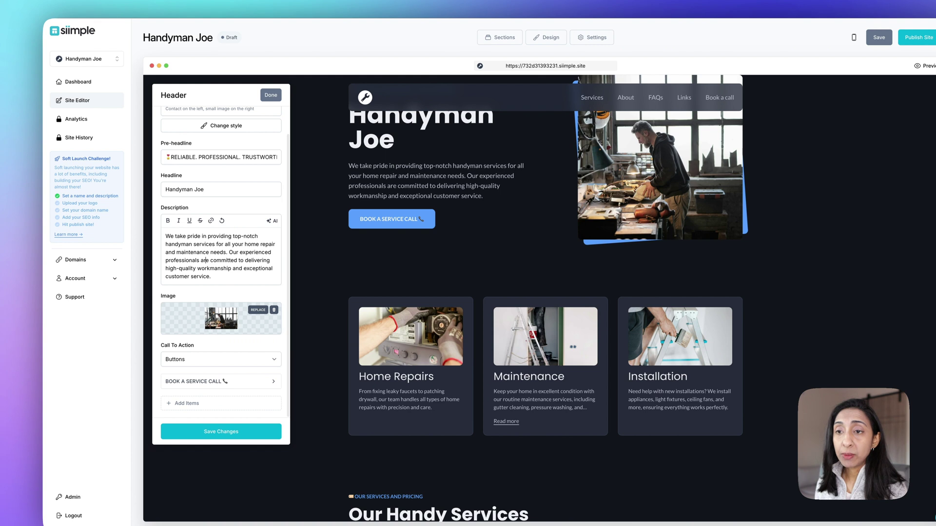
pyautogui.moveTo(211, 276); pyautogui.dragTo(165, 236)
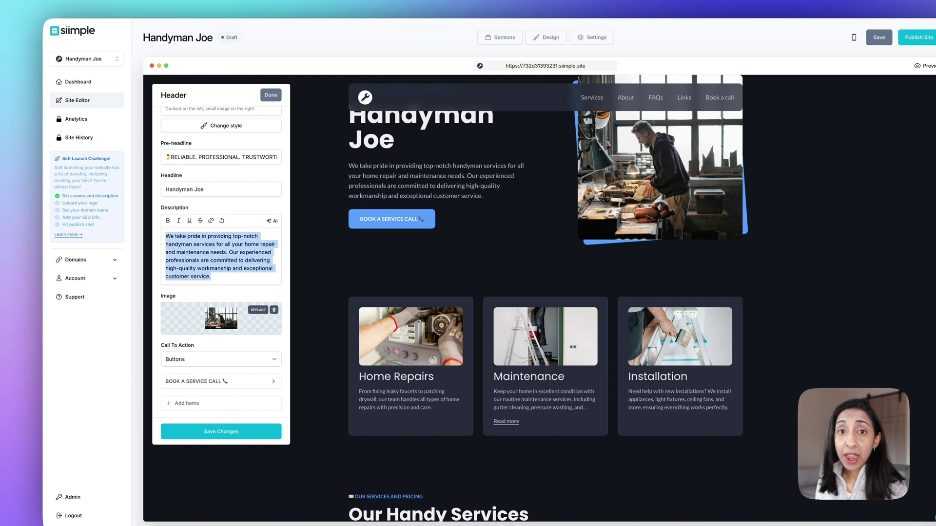
pyautogui.press('BackSpace')
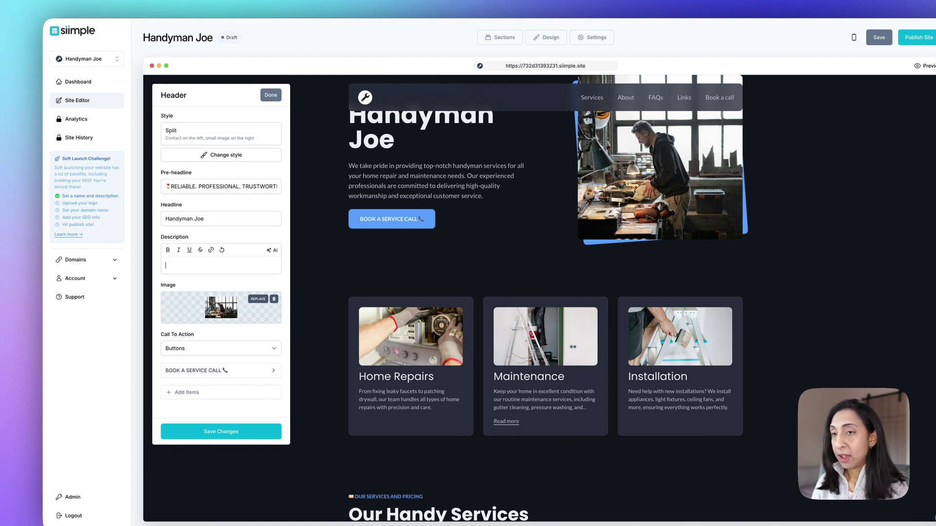
pyautogui.click(271, 250)
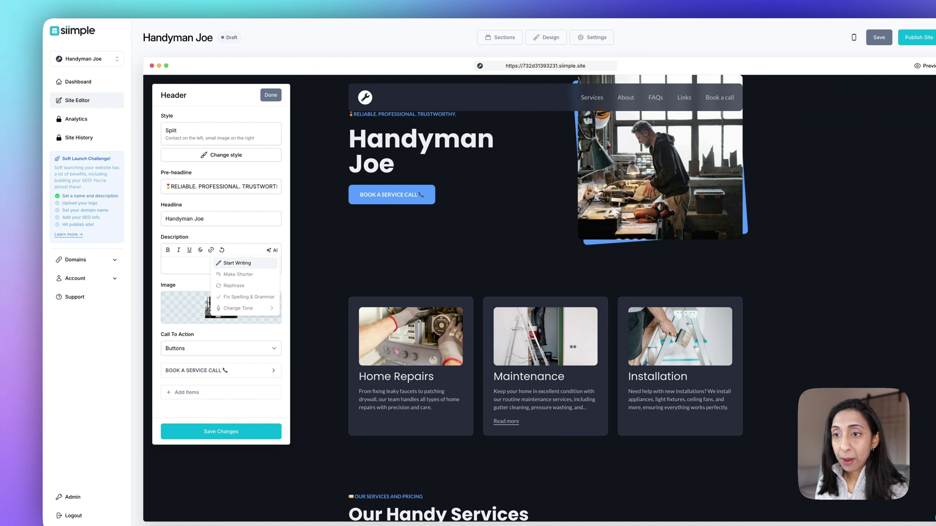
pyautogui.click(238, 262)
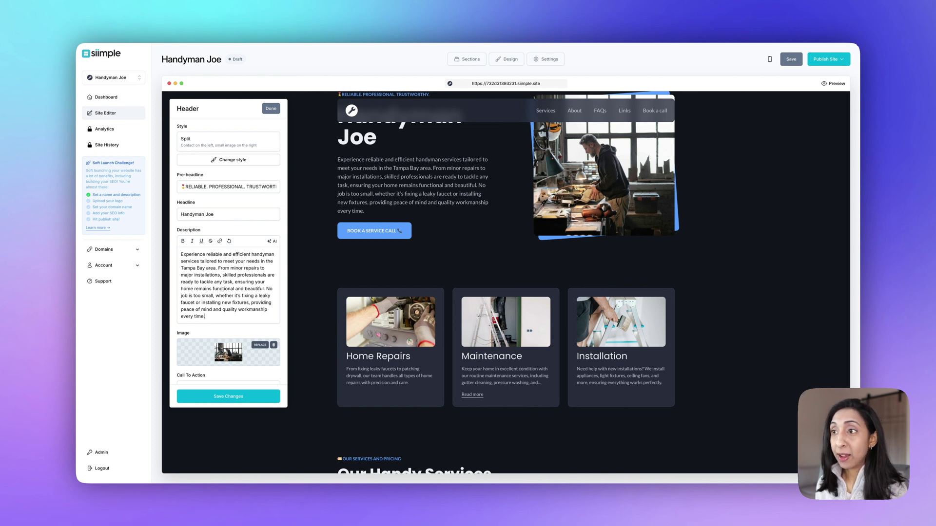
# Replace the header image with the stock photo of assorted hand tools found by searching "handyman", and save the header changes
pyautogui.scroll(-1, 229, 293)
pyautogui.click(273, 301)
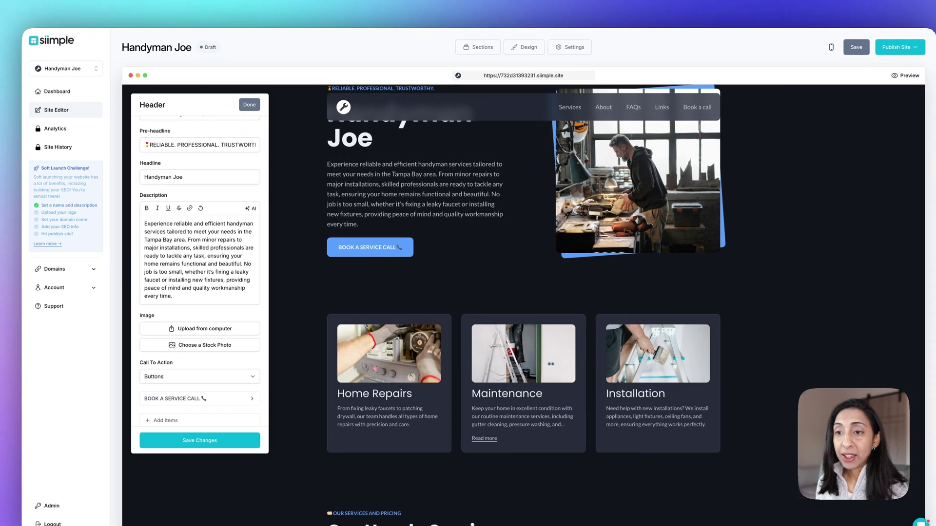
pyautogui.click(199, 345)
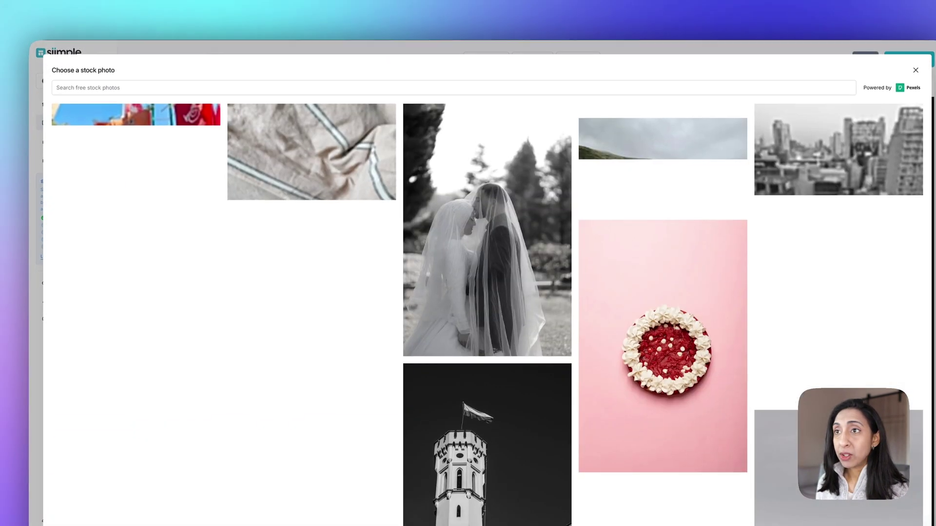
pyautogui.click(49, 75)
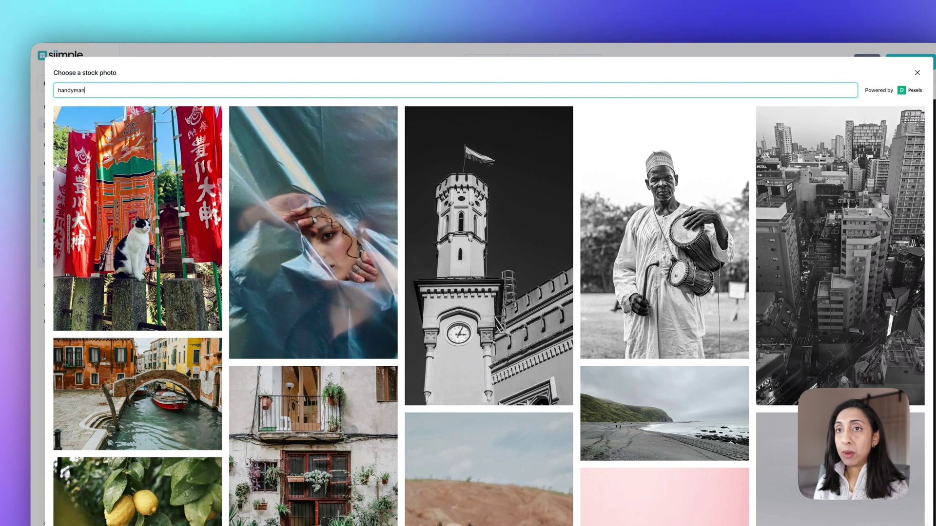
pyautogui.write('handyman')
pyautogui.press('Return')
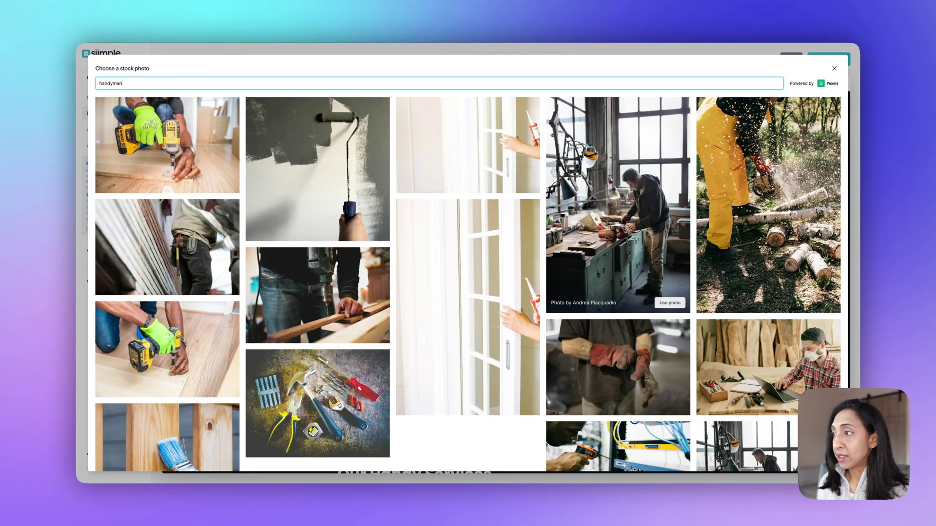
pyautogui.scroll(-2, 618, 273)
pyautogui.click(370, 369)
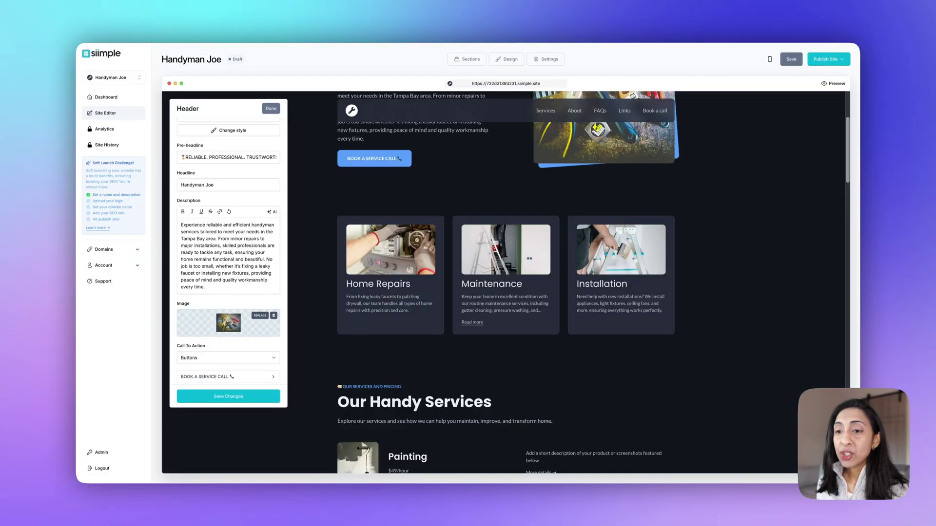
pyautogui.click(228, 396)
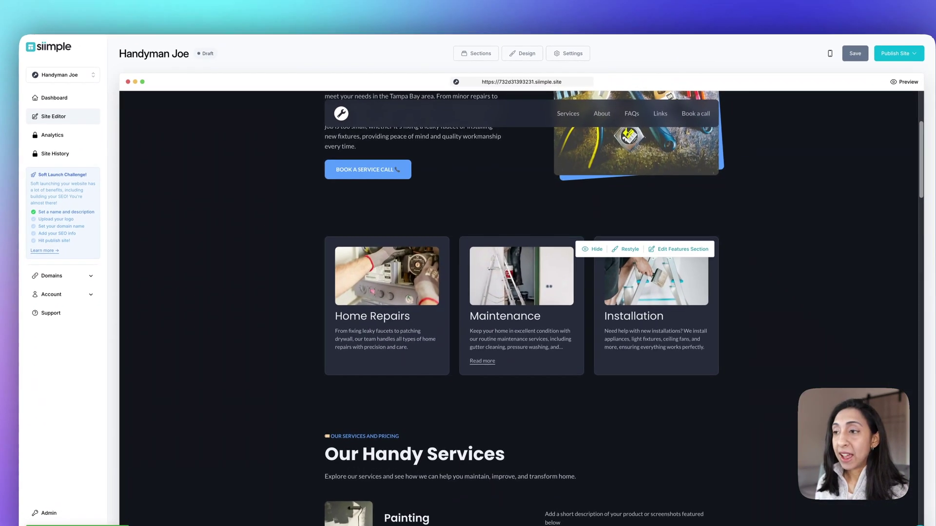
# Duplicate the Installation item in the Features section and set the section to 4 columns
pyautogui.scroll(-1, 522, 306)
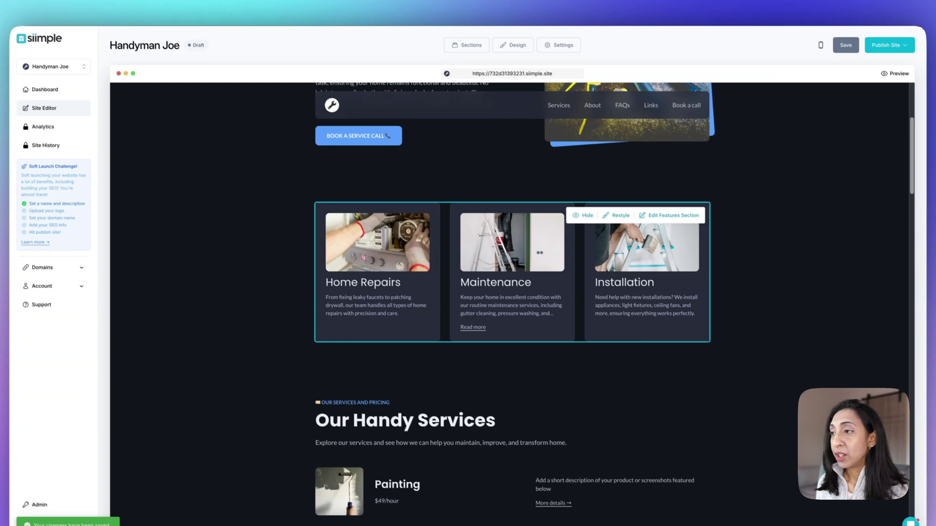
pyautogui.click(683, 225)
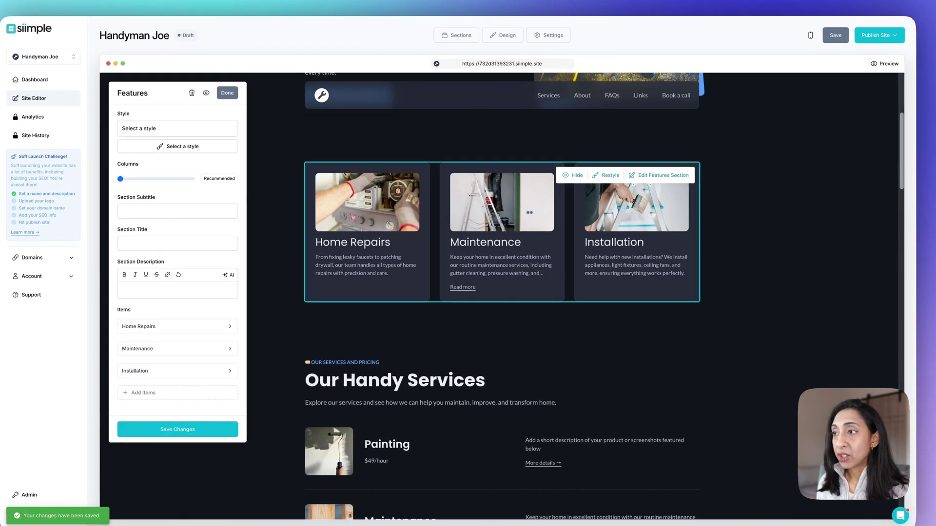
pyautogui.scroll(-2, 502, 273)
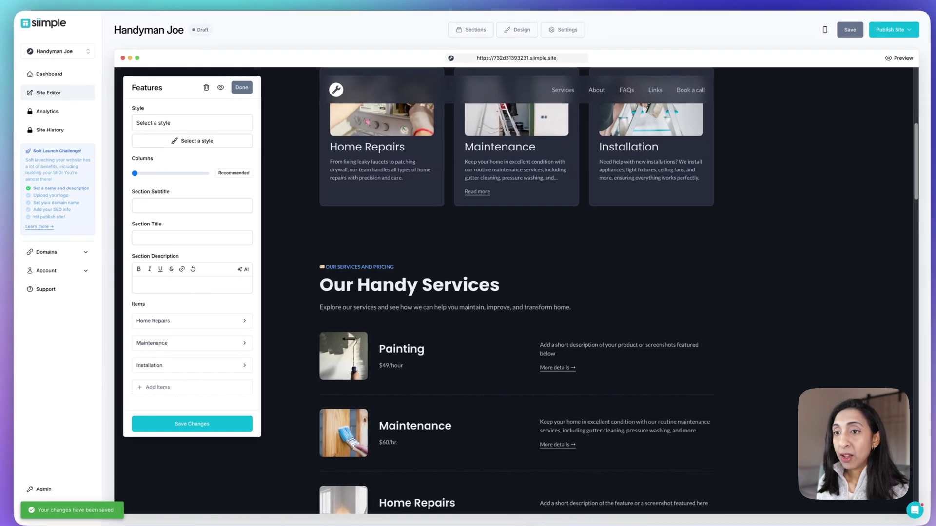
pyautogui.scroll(3, 502, 273)
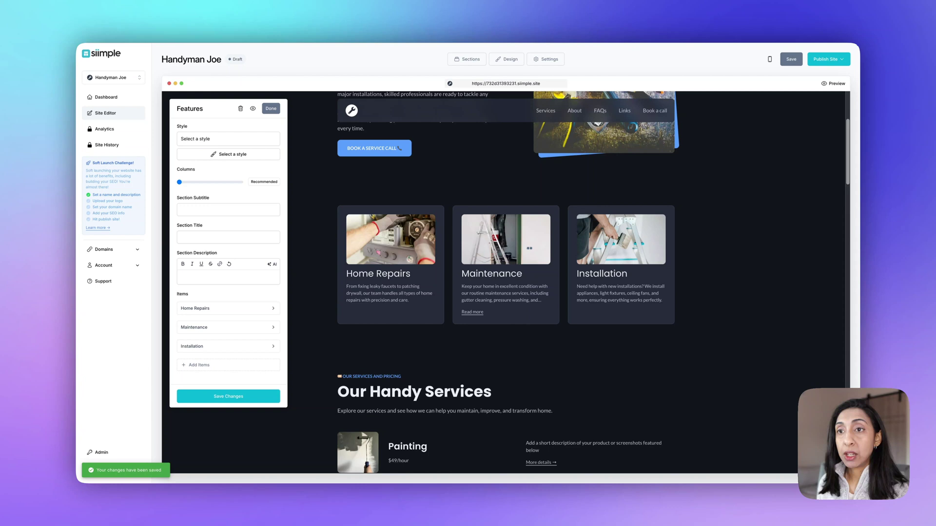
pyautogui.click(249, 346)
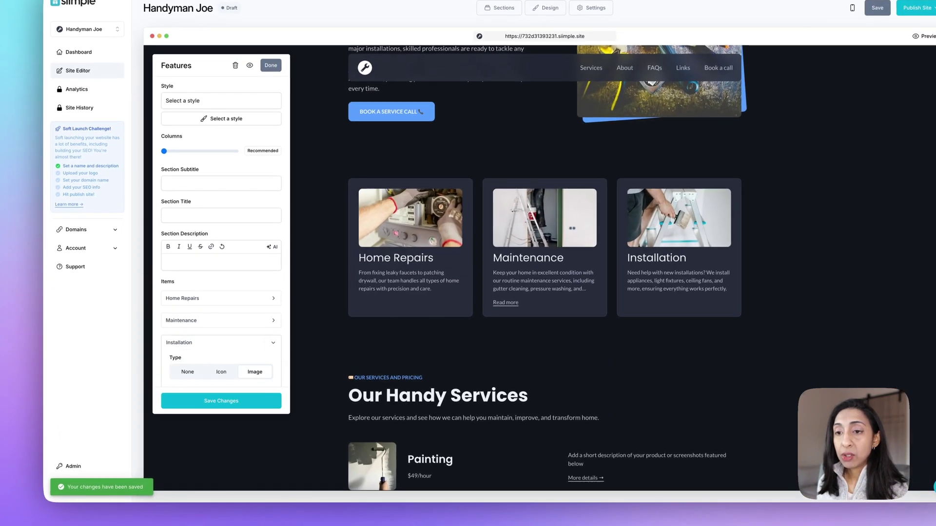
pyautogui.click(255, 343)
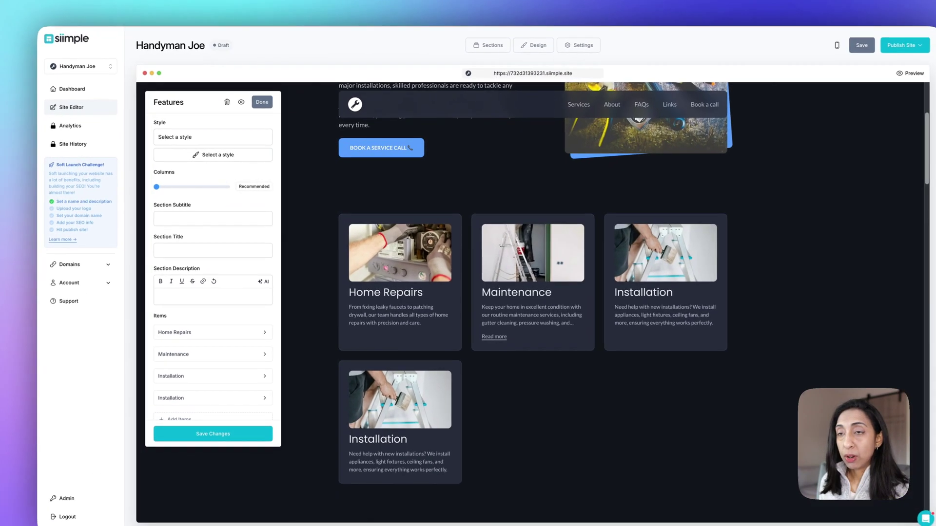
pyautogui.moveTo(180, 182); pyautogui.dragTo(249, 182)
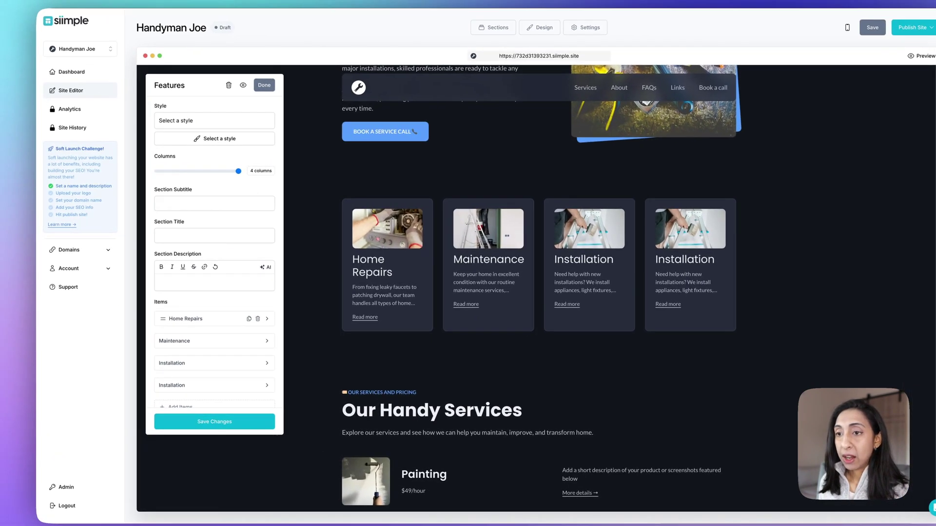
# Switch the Home Repairs feature from an image to an icon, using the first Hammer icon from a "hammer" search
pyautogui.click(214, 318)
pyautogui.scroll(-3, 215, 319)
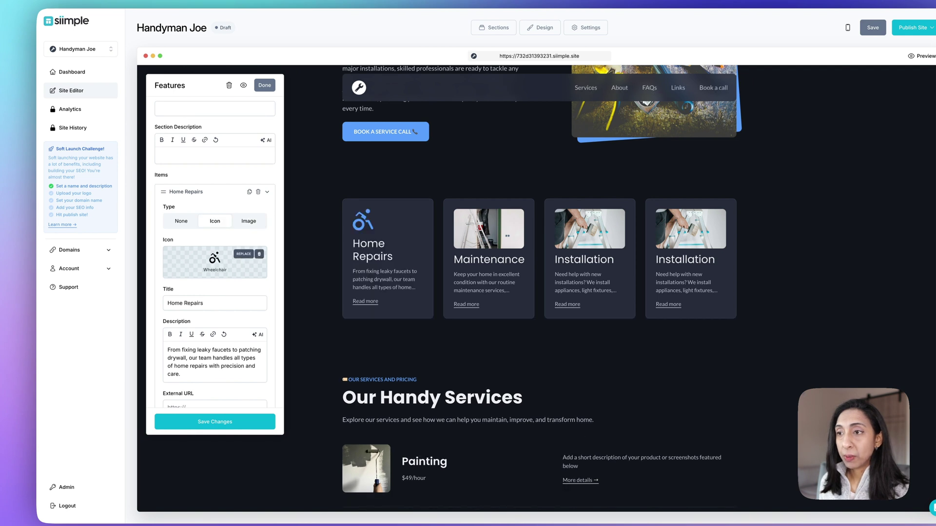
pyautogui.click(243, 254)
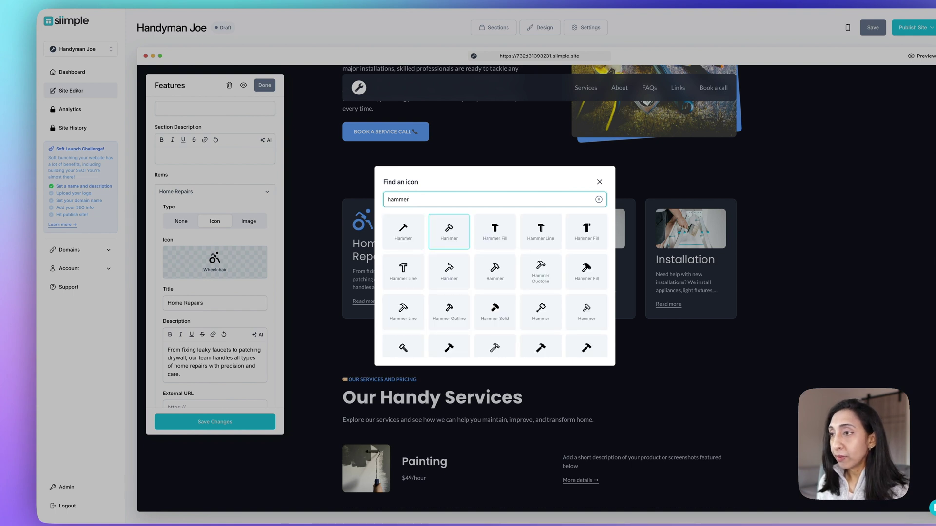
pyautogui.click(403, 232)
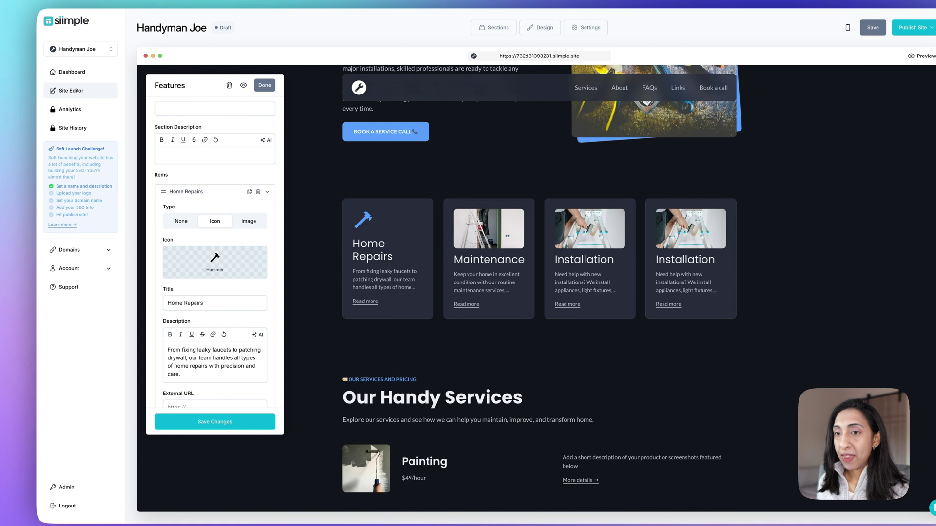
pyautogui.click(267, 191)
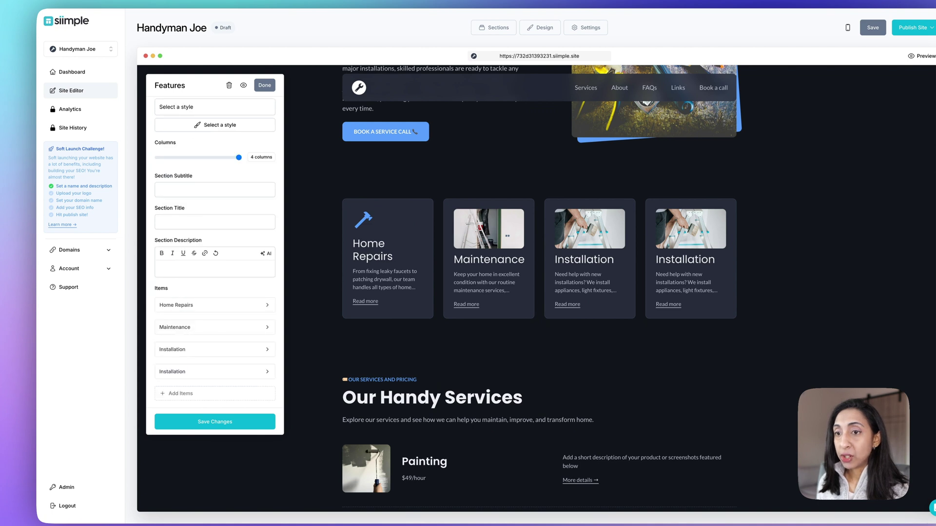
# Switch the Maintenance feature to the Schedule icon and save the Features section changes
pyautogui.click(267, 327)
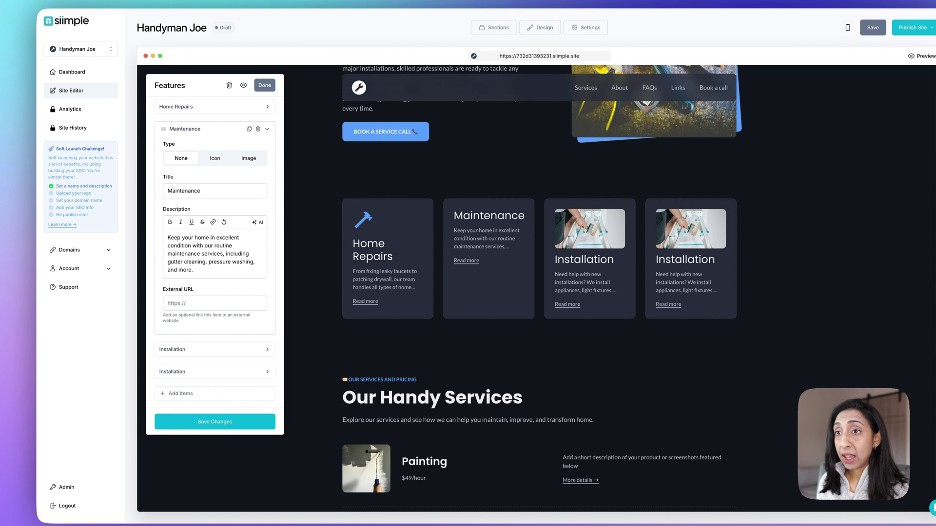
pyautogui.click(215, 158)
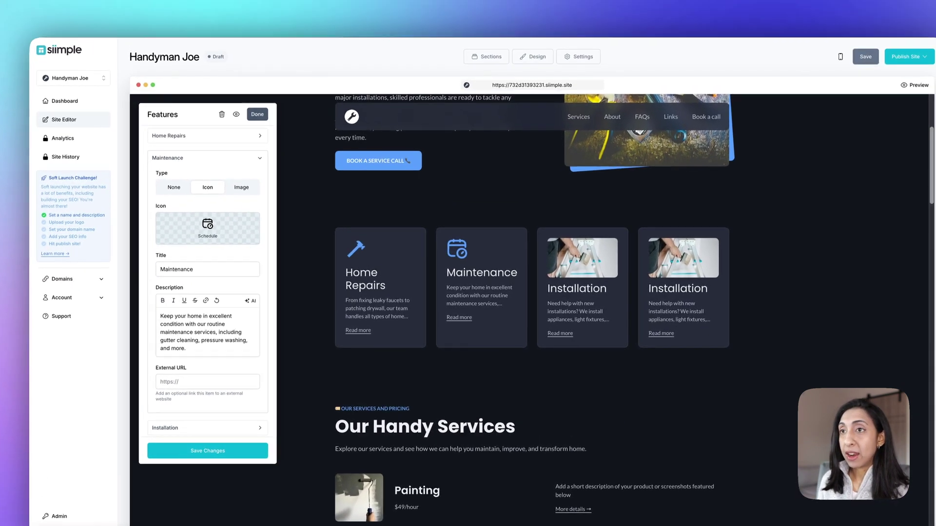
pyautogui.click(213, 425)
# Add the tag "IN-HOME" to the Painting item in the Offerings section
pyautogui.scroll(-5, 501, 278)
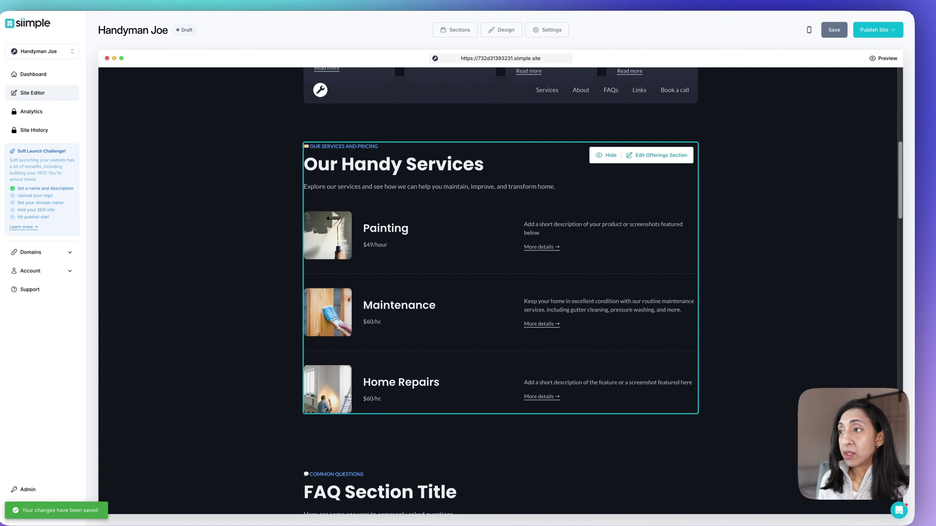
pyautogui.click(658, 155)
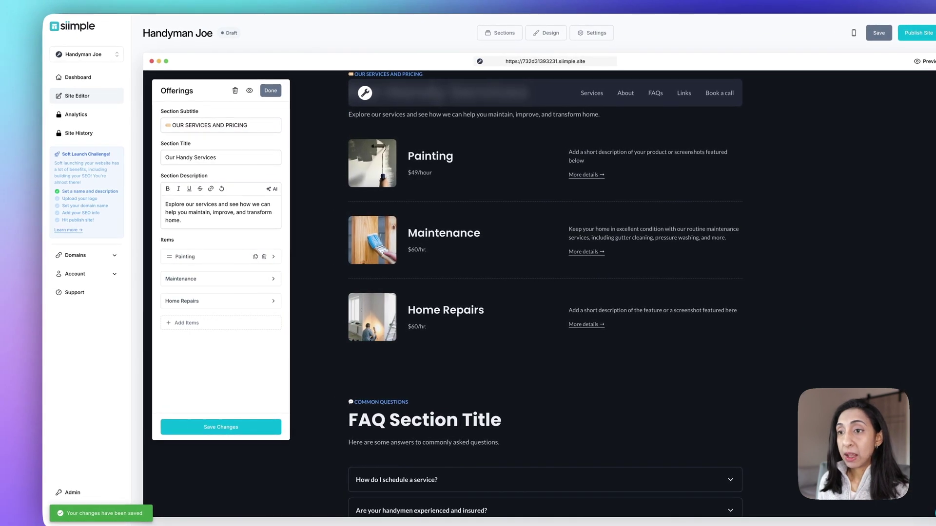
pyautogui.click(217, 256)
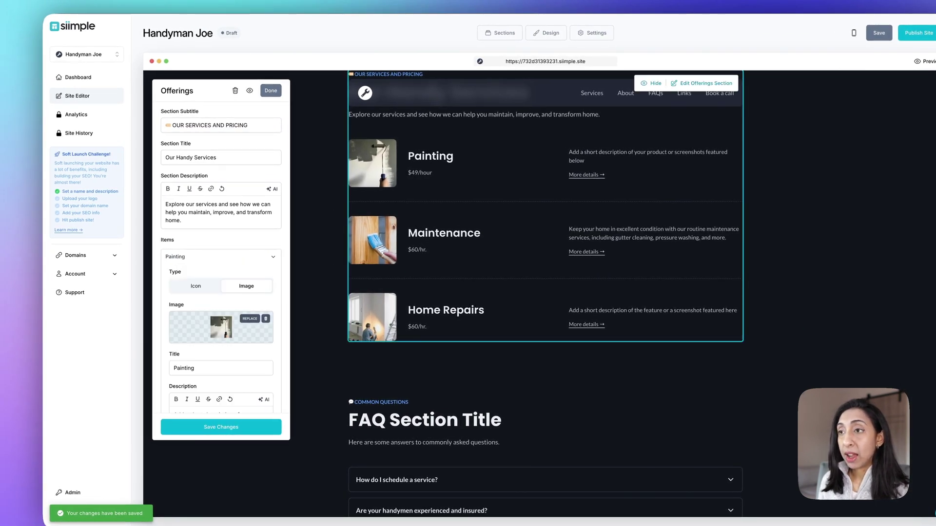
pyautogui.scroll(-5, 221, 292)
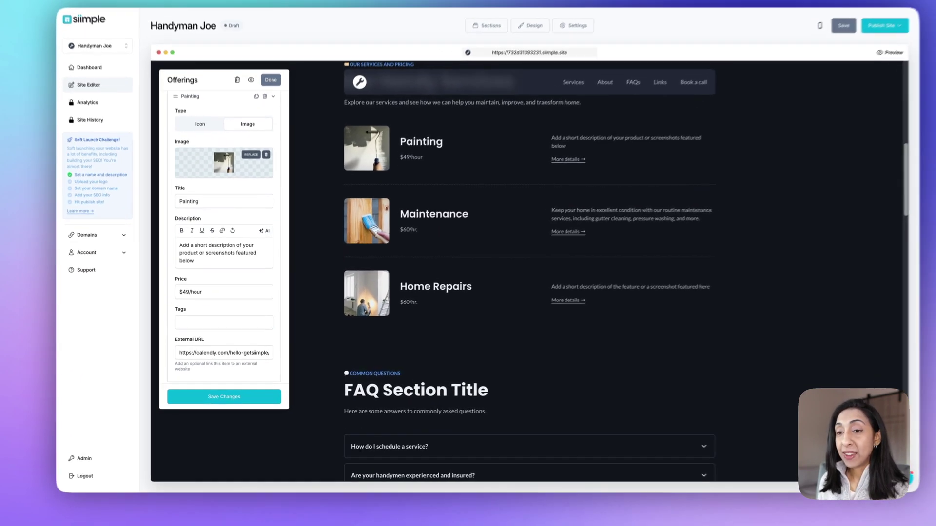
pyautogui.click(228, 328)
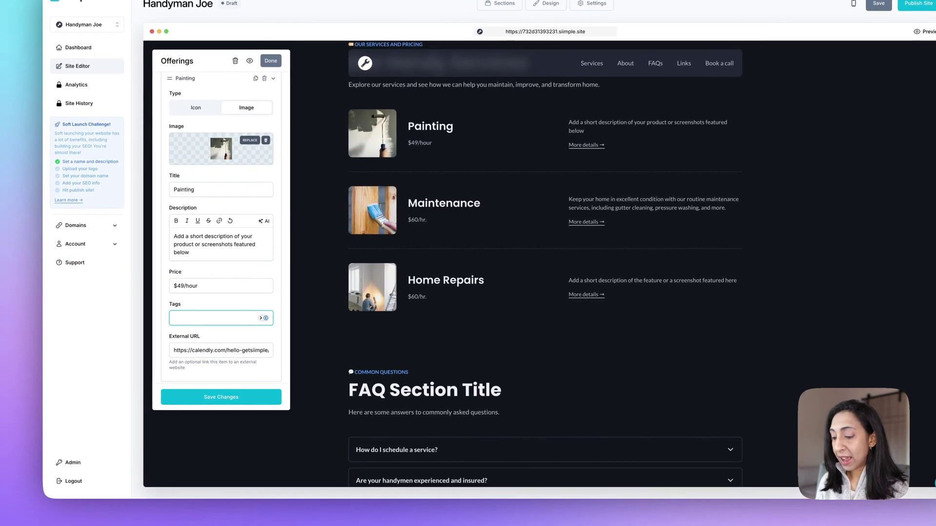
pyautogui.write('IN-HOME')
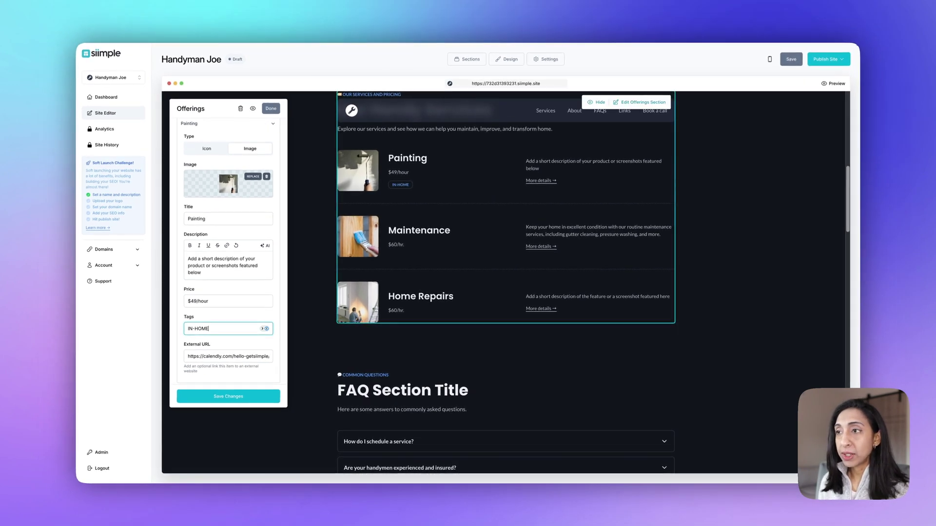
# Replace the Painting item's placeholder description with AI-written text about professional painting services
pyautogui.scroll(-2, 228, 250)
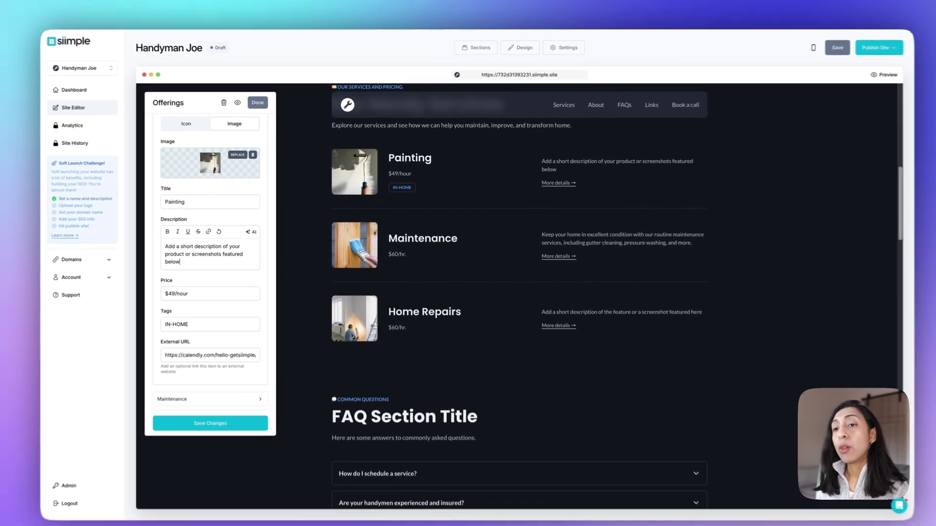
pyautogui.click(245, 236)
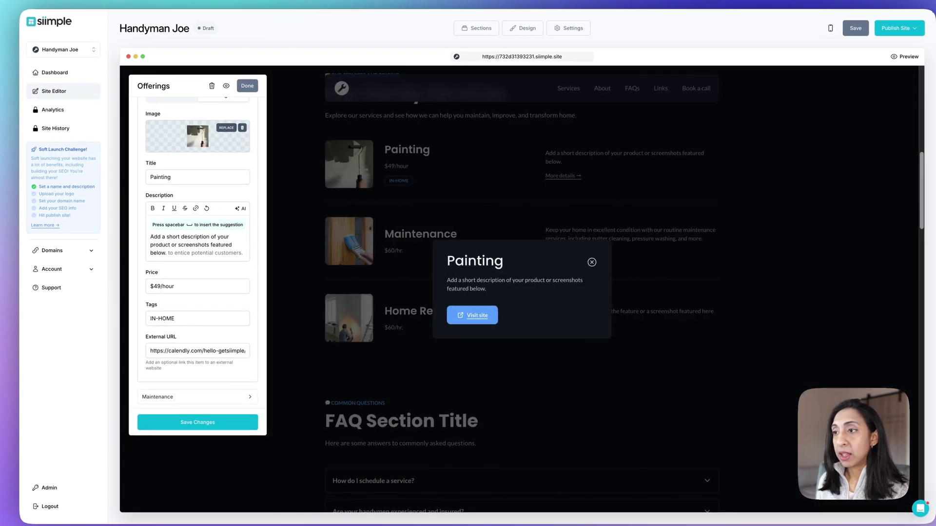
pyautogui.press('Escape')
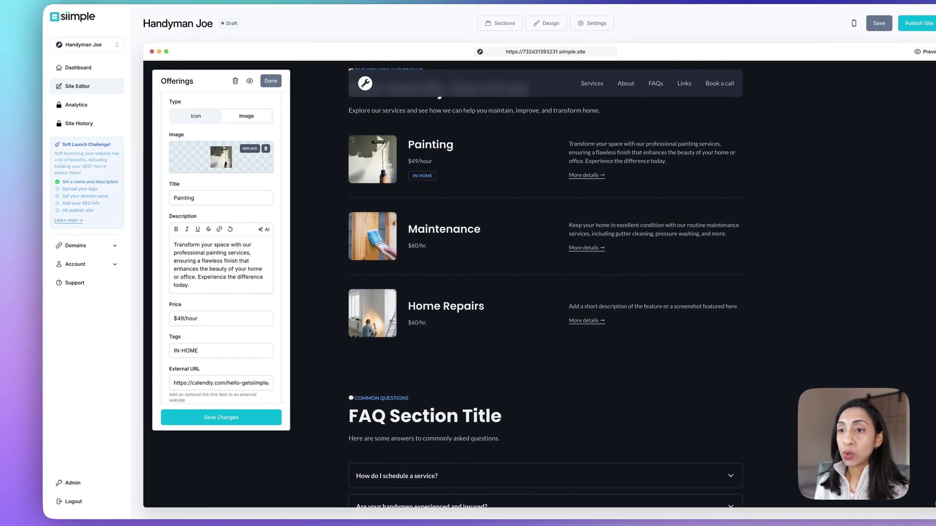
# Rephrase the Painting item's whole description with the AI assistant and save the Offerings section changes
pyautogui.hotkey('ctrl', 'a')
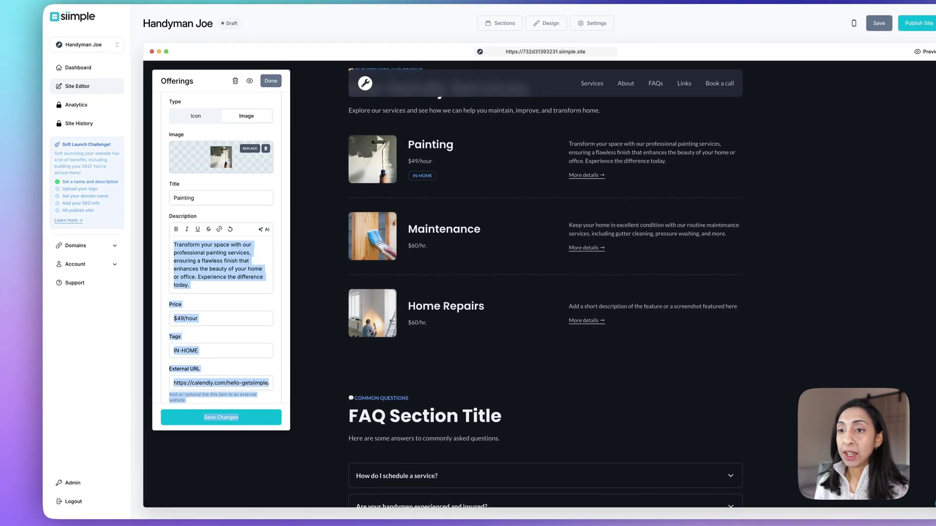
pyautogui.click(189, 285)
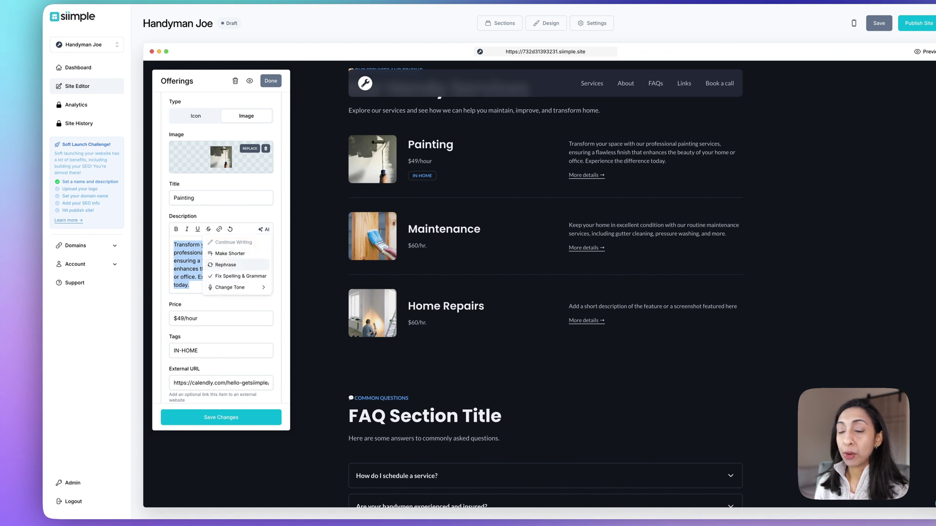
pyautogui.click(226, 265)
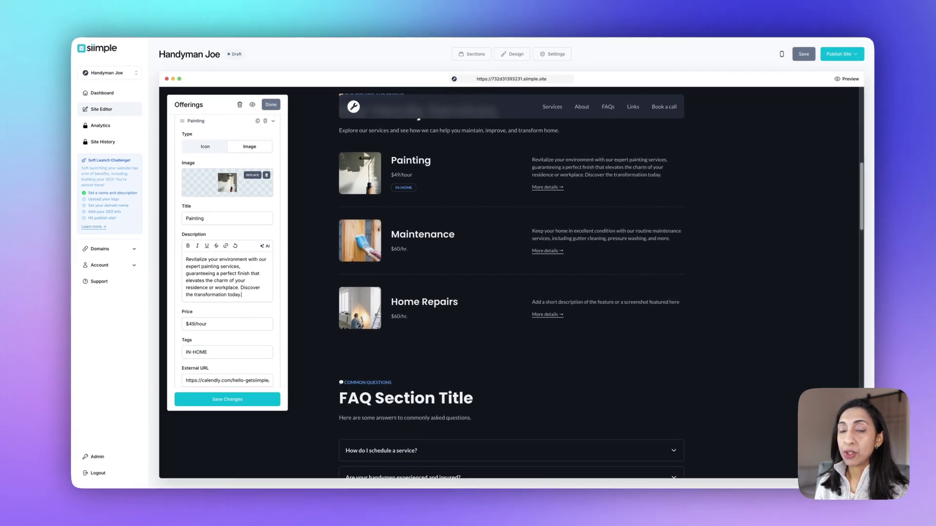
pyautogui.scroll(-3, 227, 253)
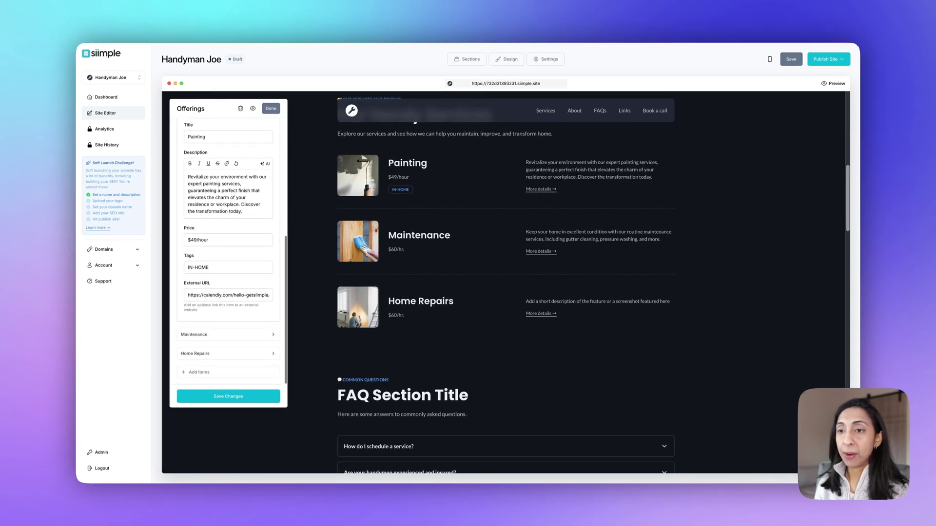
pyautogui.scroll(5, 228, 253)
pyautogui.scroll(2, 506, 243)
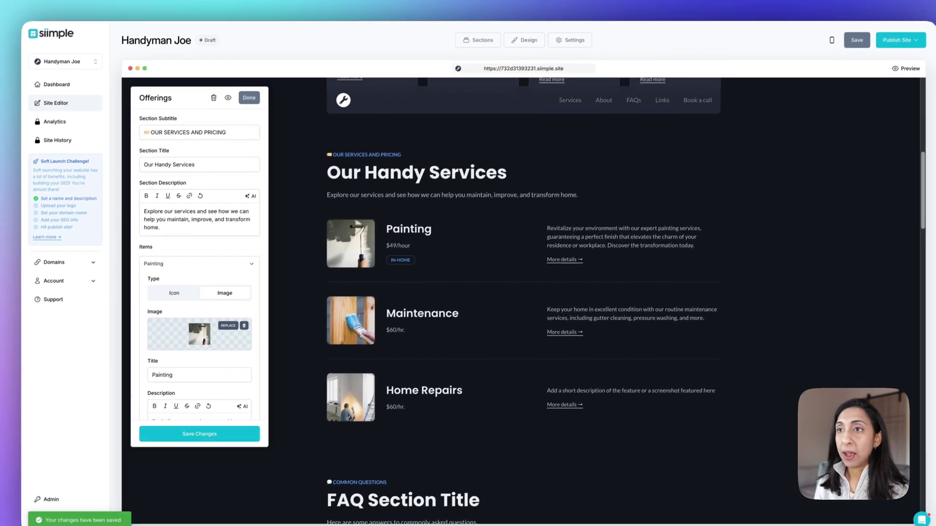
pyautogui.press('Escape')
# Hide the Testimonials section of the site
pyautogui.scroll(-5, 522, 293)
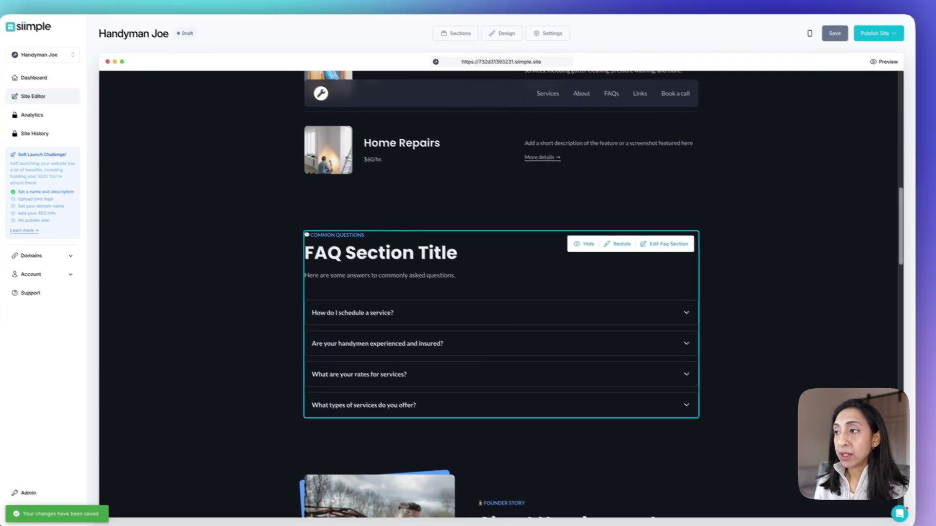
pyautogui.scroll(-3, 502, 292)
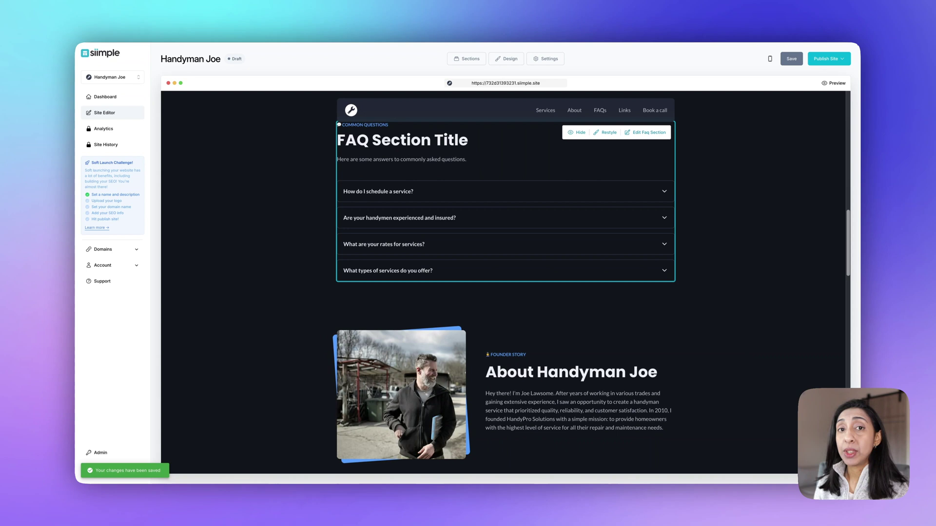
pyautogui.scroll(-5, 506, 282)
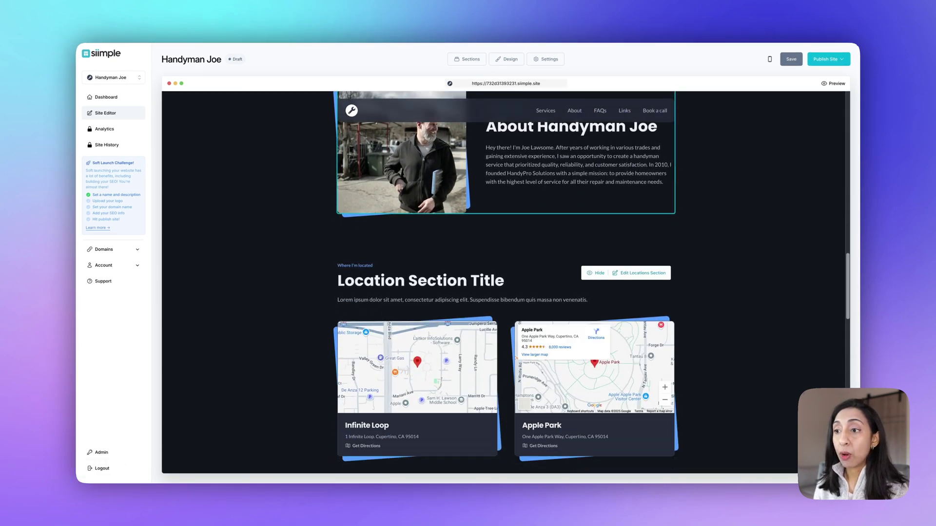
pyautogui.scroll(-2, 506, 293)
pyautogui.scroll(-5, 505, 282)
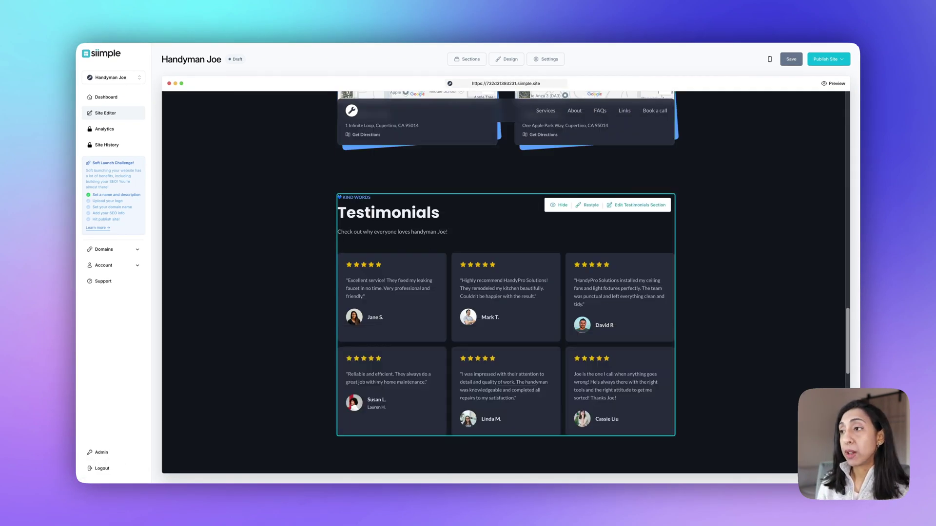
pyautogui.click(559, 206)
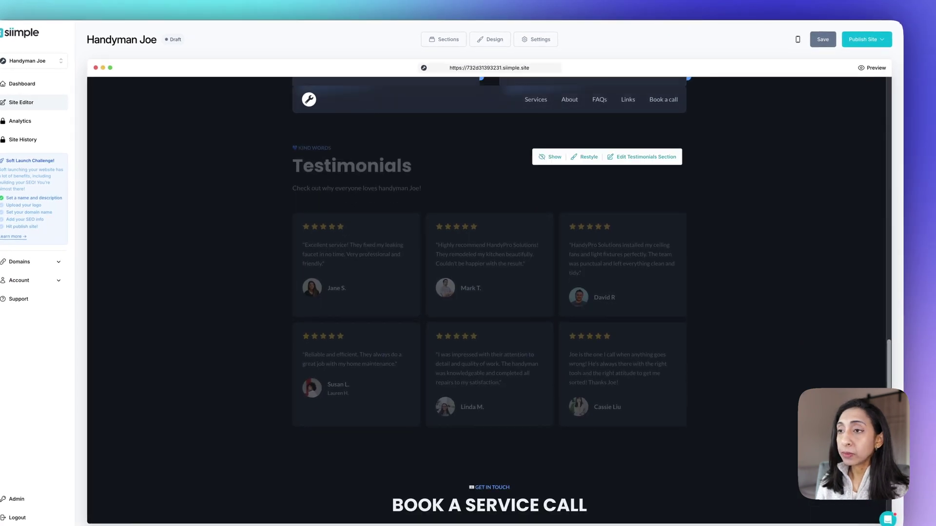
# Switch the site's theme to Enso in the design settings
pyautogui.scroll(-5, 487, 292)
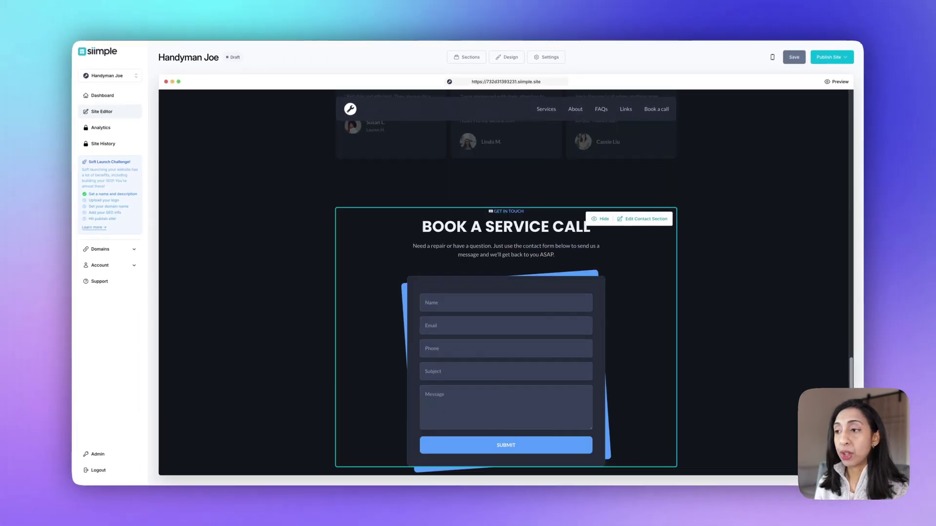
pyautogui.scroll(-5, 506, 282)
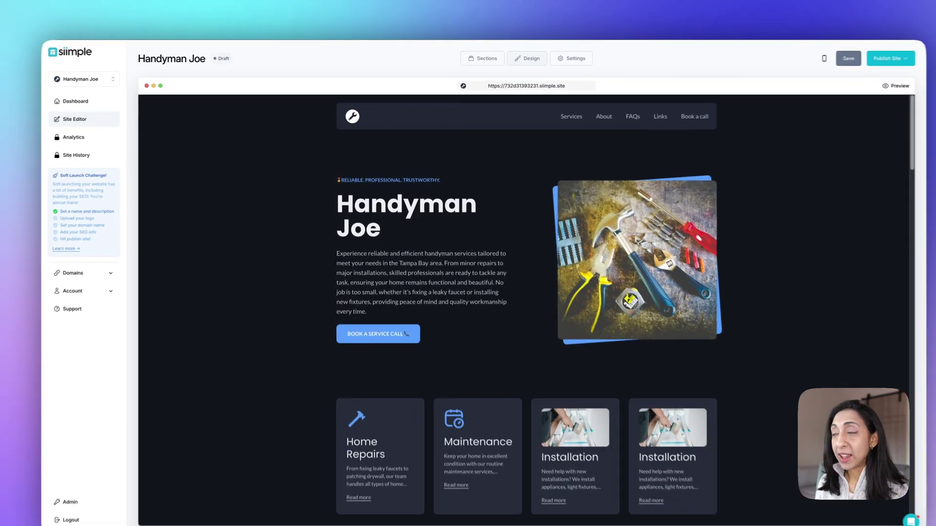
pyautogui.click(506, 59)
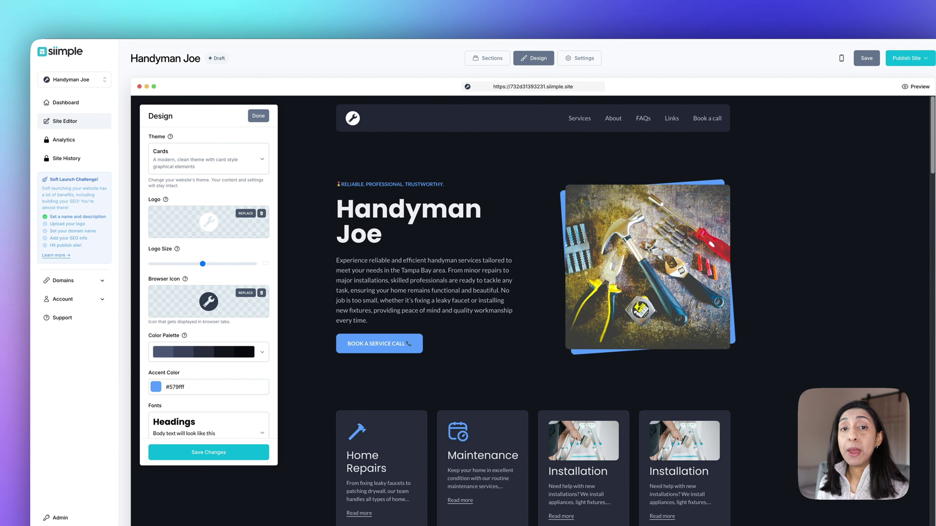
pyautogui.click(209, 158)
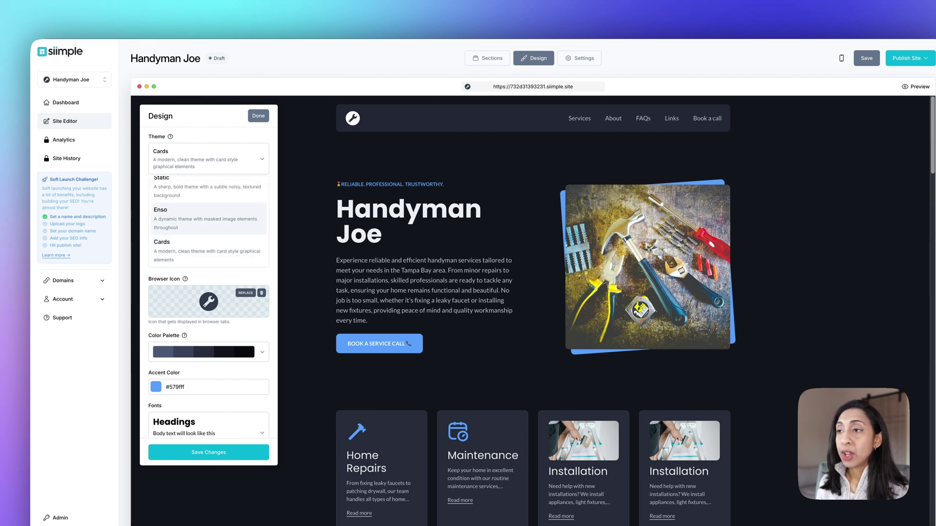
pyautogui.press('Return')
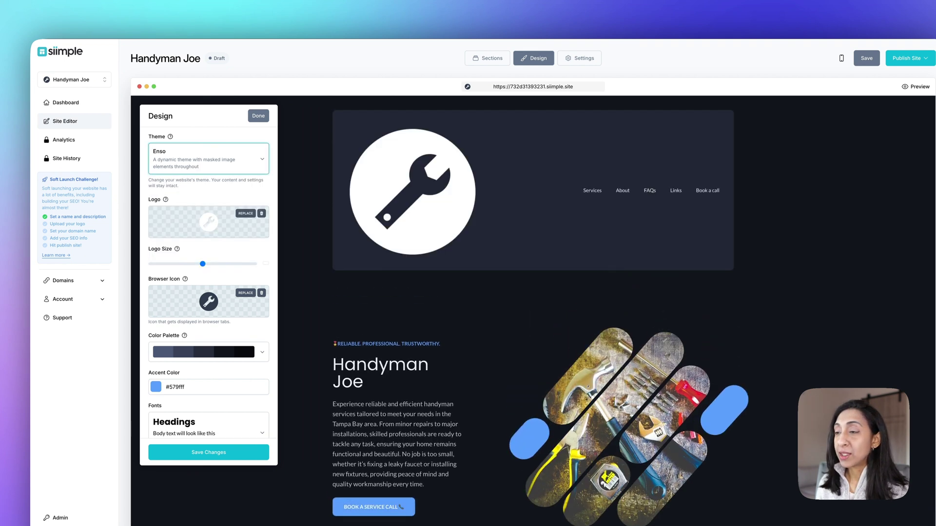
# Reduce the logo size to 31, save the design changes and close the design settings
pyautogui.moveTo(202, 264); pyautogui.dragTo(152, 264)
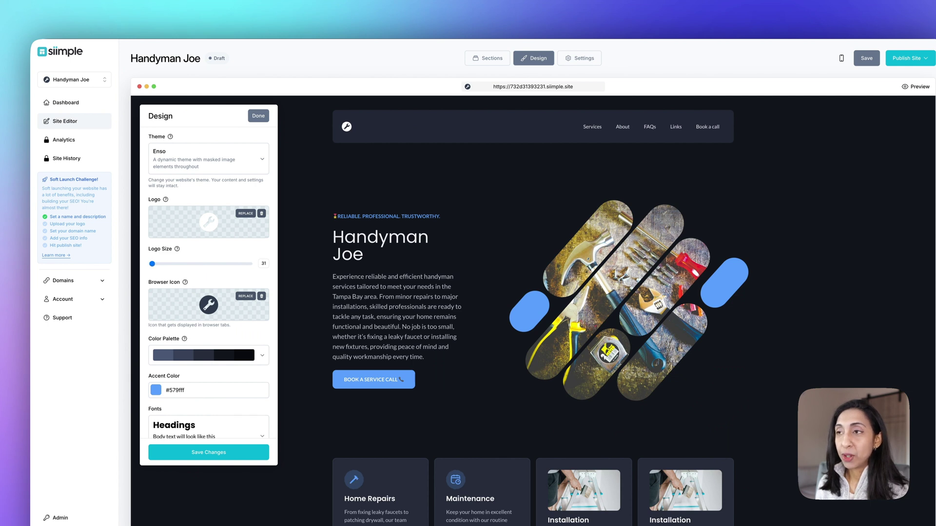
pyautogui.scroll(-2, 533, 302)
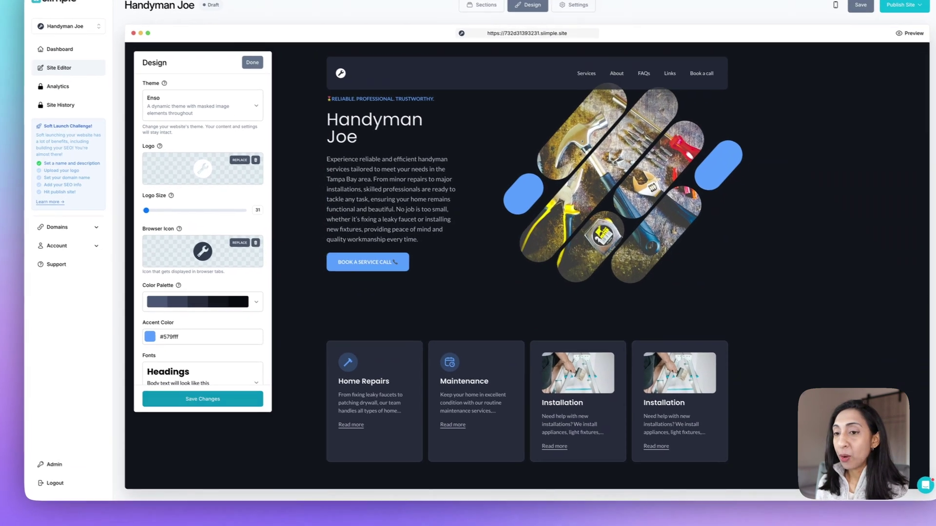
pyautogui.click(219, 407)
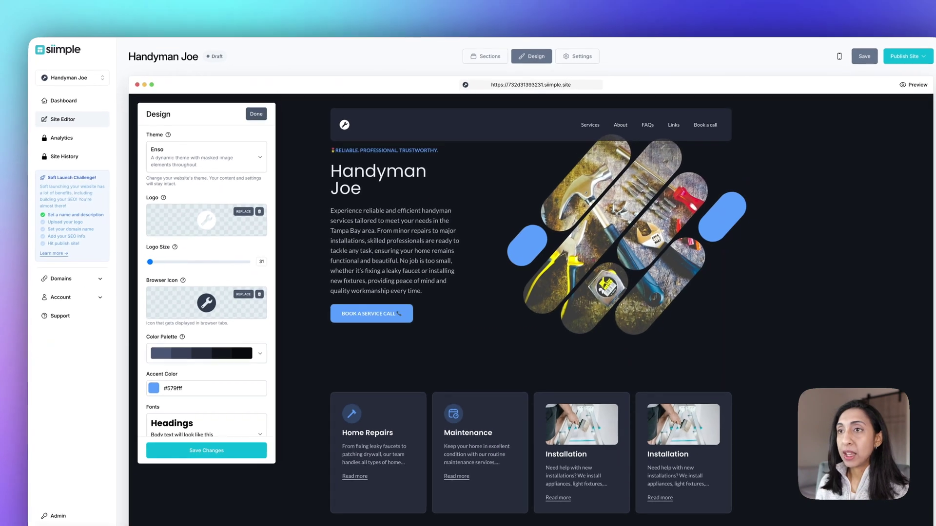
pyautogui.click(269, 71)
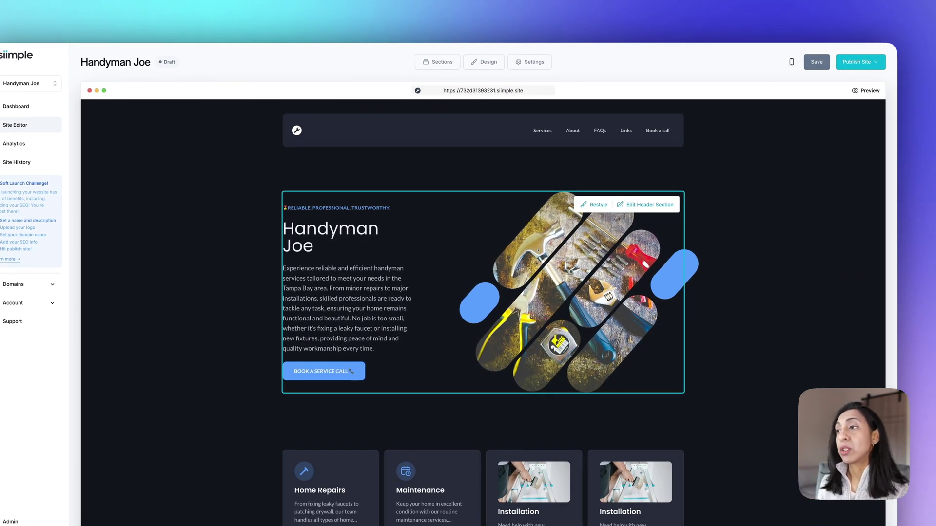
# Restyle the header section, then switch the site's theme to Static and save the design changes
pyautogui.click(593, 205)
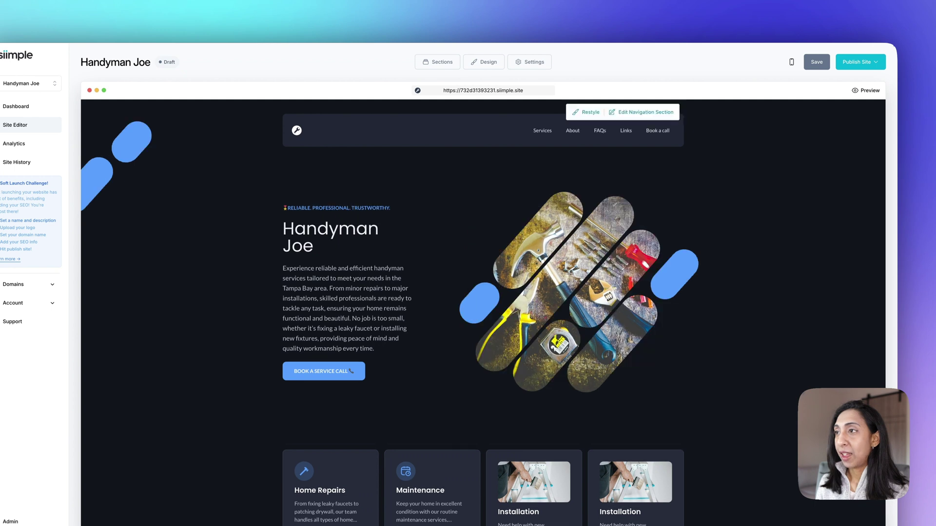
pyautogui.click(484, 62)
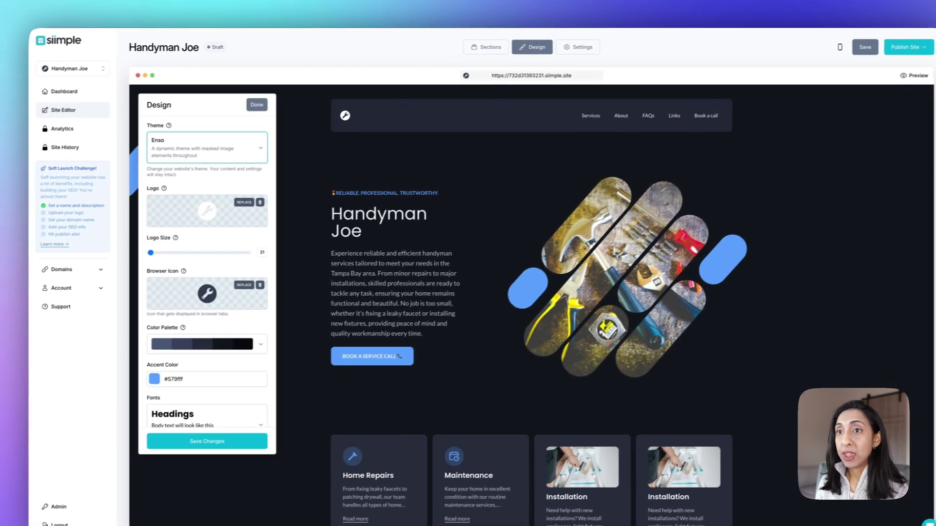
pyautogui.click(159, 162)
pyautogui.click(220, 178)
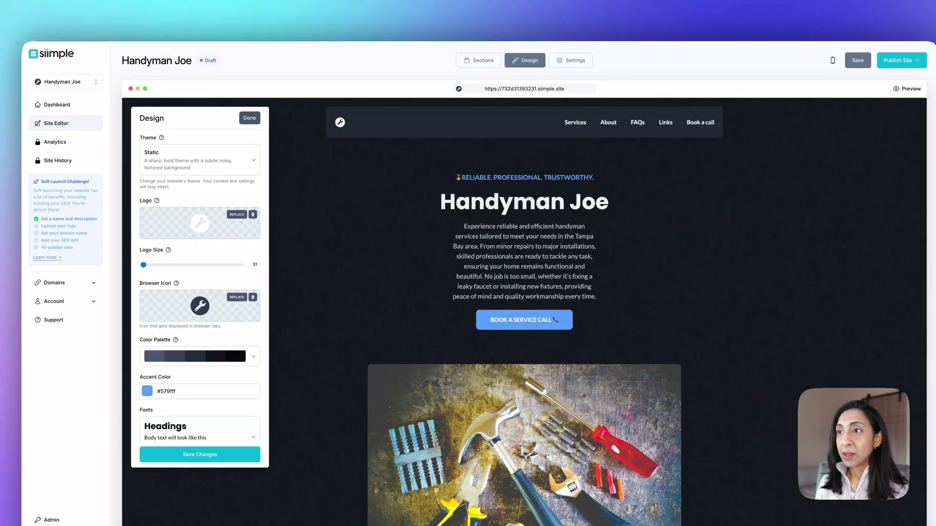
pyautogui.click(200, 454)
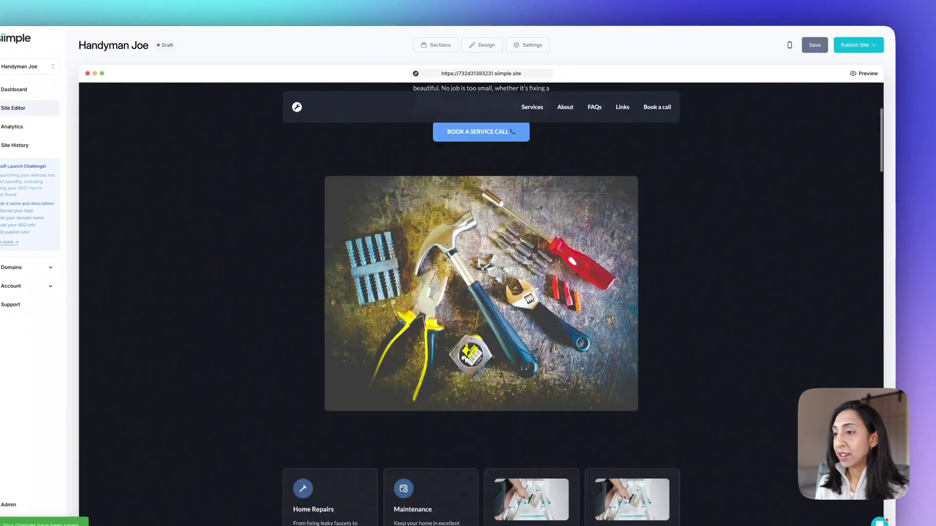
# Restyle the header section to the layout with its text on the left and the tools image on the right
pyautogui.scroll(1, 480, 293)
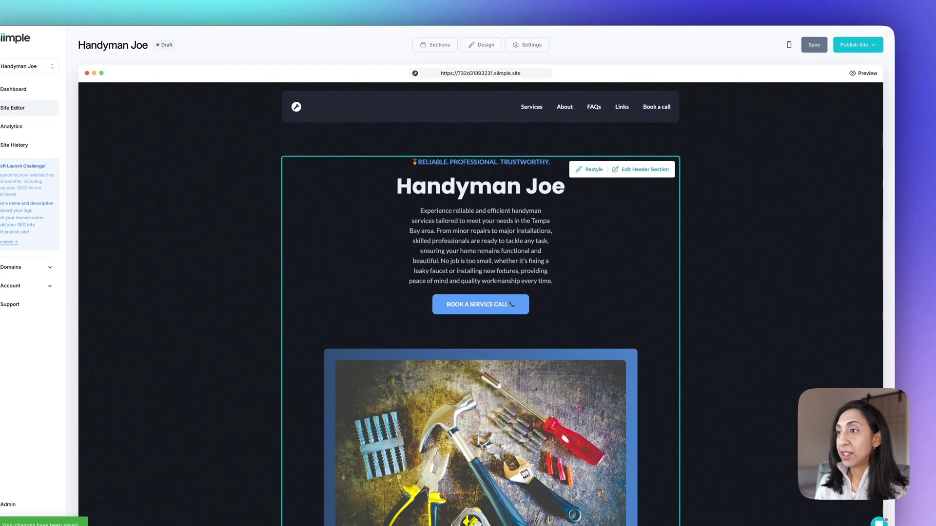
pyautogui.scroll(-10, 481, 292)
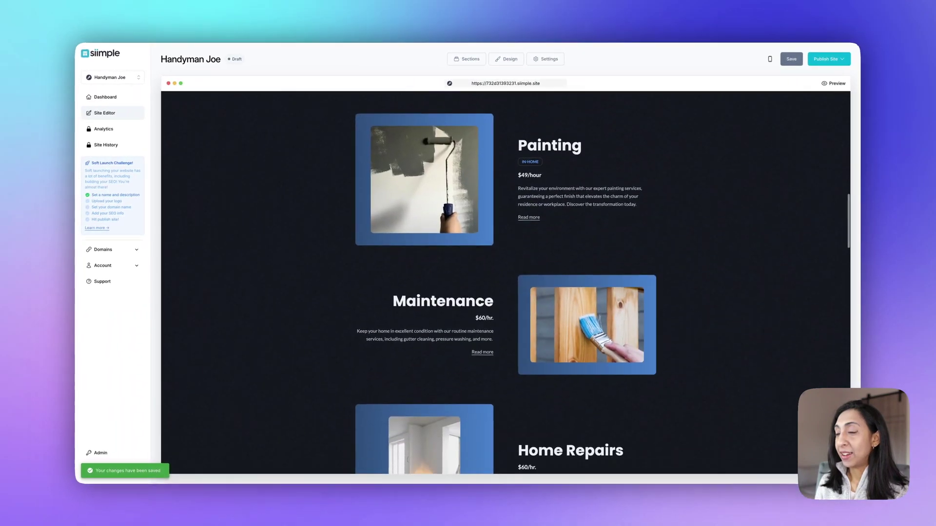
pyautogui.scroll(-15, 506, 282)
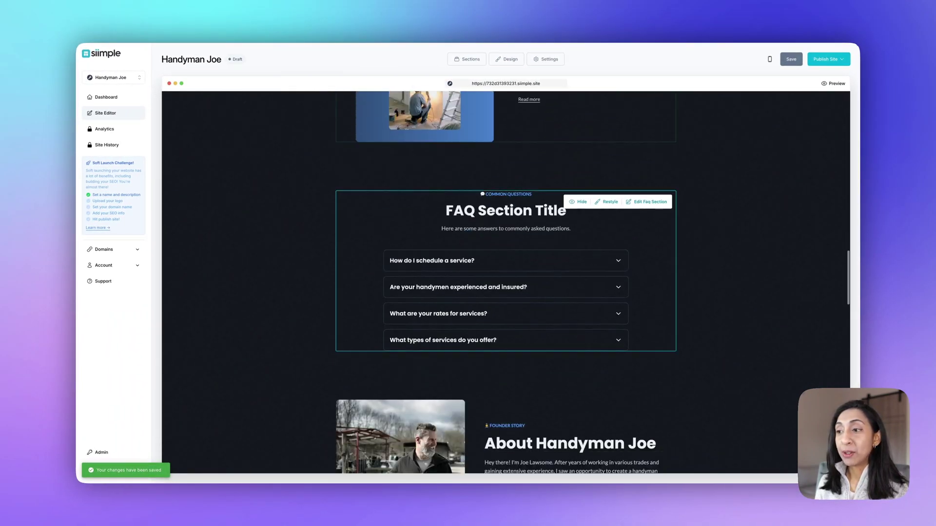
pyautogui.scroll(-5, 506, 283)
pyautogui.scroll(20, 506, 283)
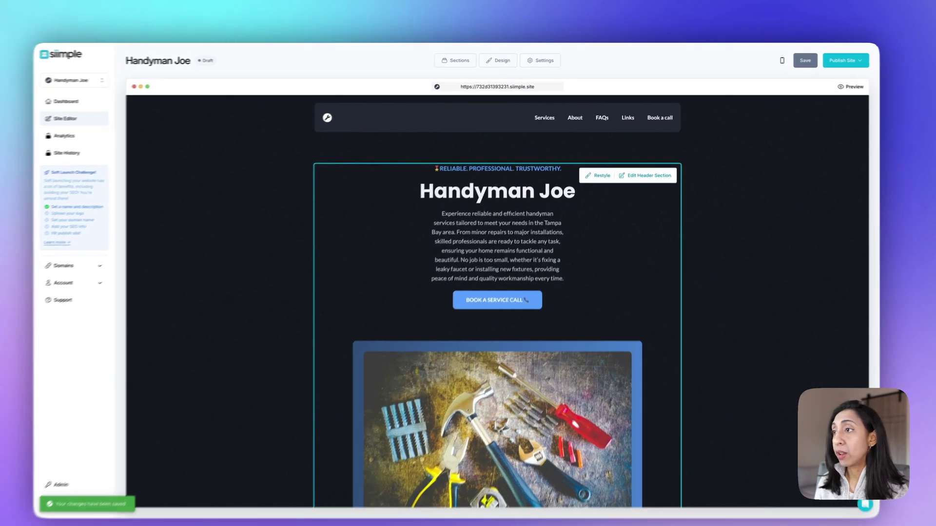
pyautogui.click(599, 166)
# Change the site's color palette to the light grey one and check it on the page sections
pyautogui.click(489, 62)
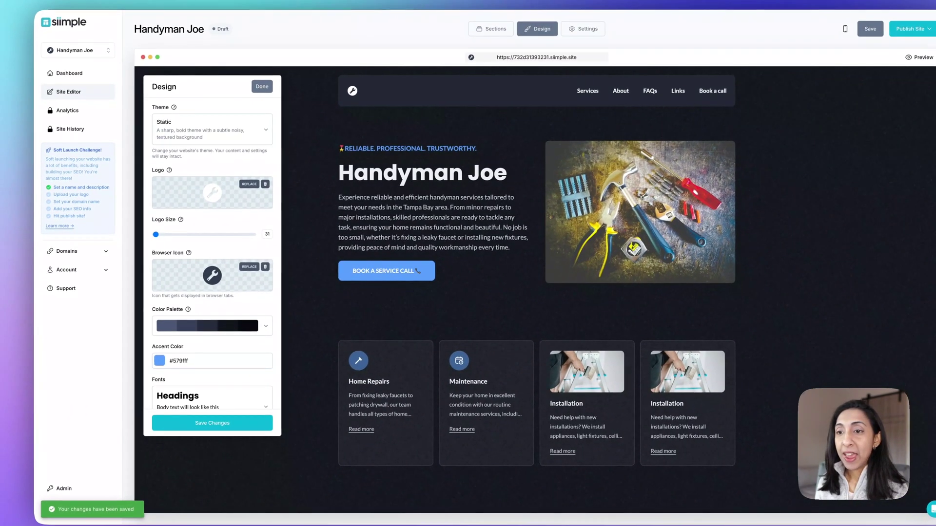
pyautogui.click(212, 326)
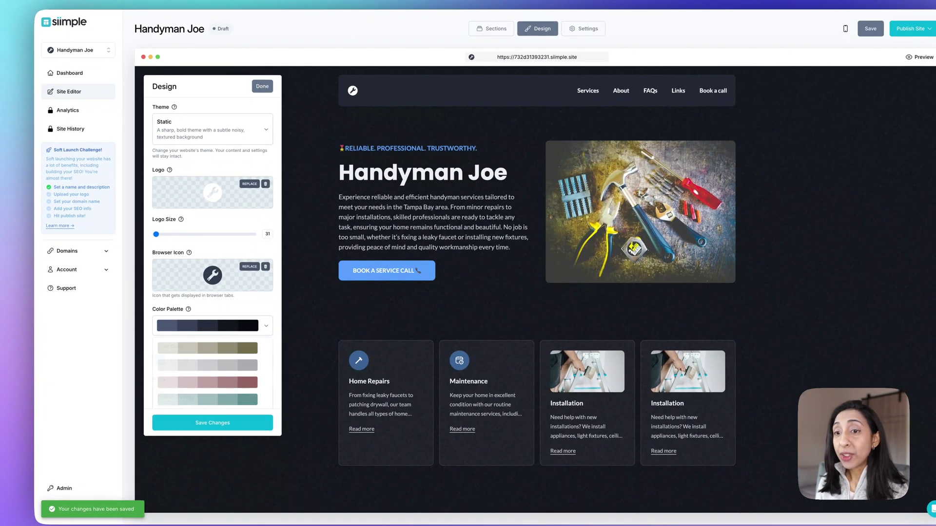
pyautogui.scroll(-1, 213, 323)
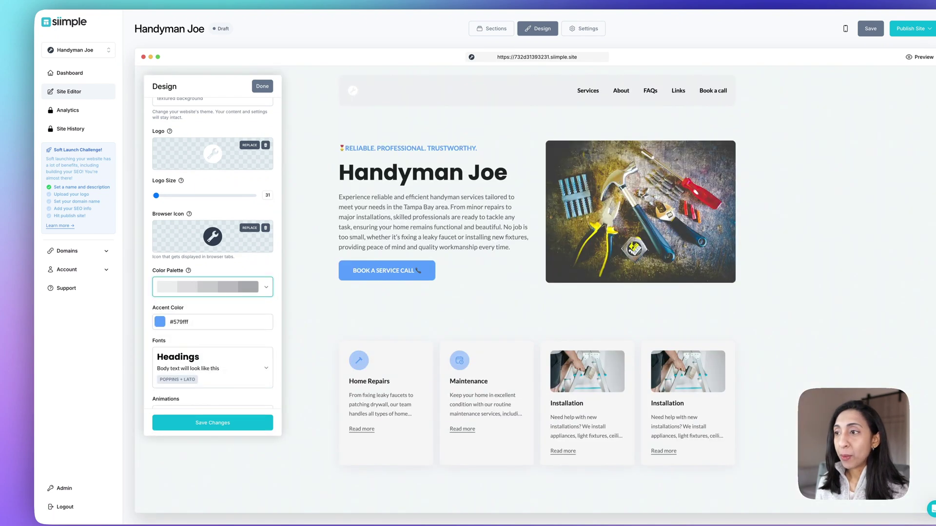
pyautogui.scroll(-6, 536, 292)
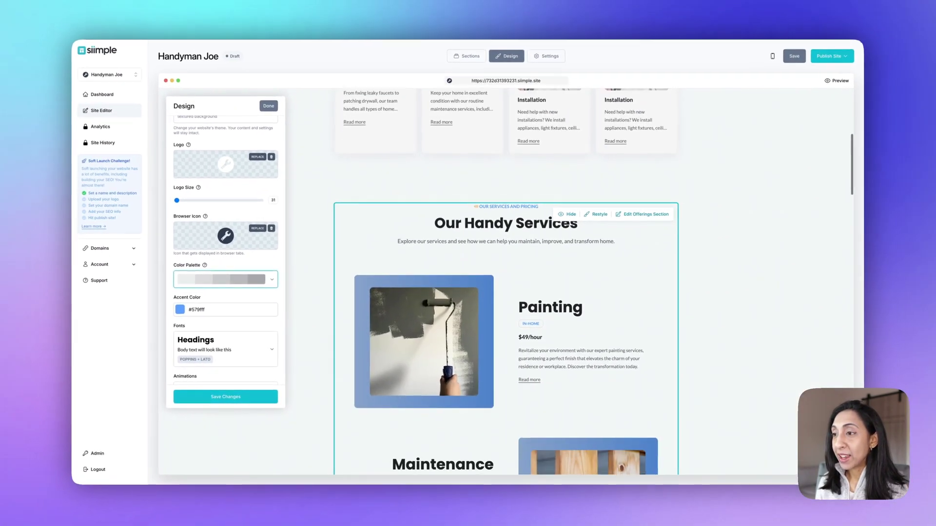
pyautogui.scroll(-3, 506, 283)
pyautogui.scroll(5, 506, 282)
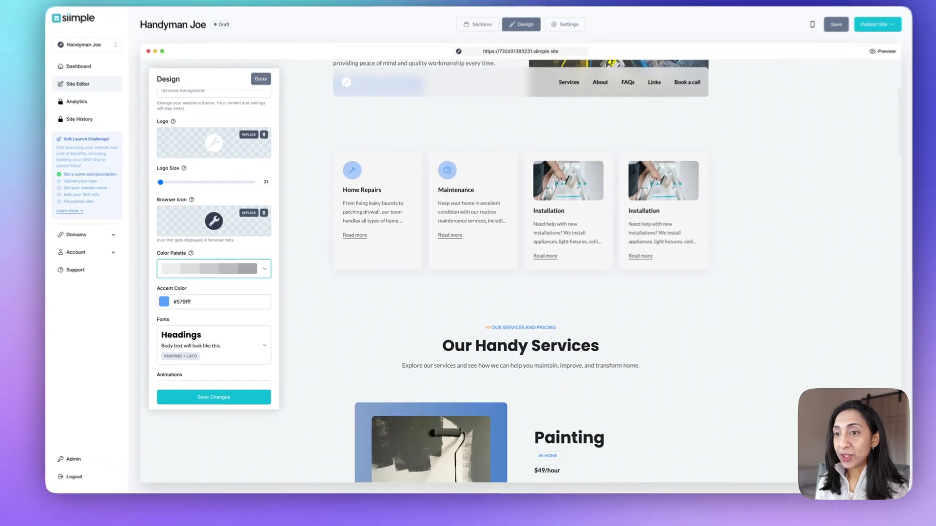
# Change the site's color palette to the blue-grey one and check it on the page sections
pyautogui.click(228, 280)
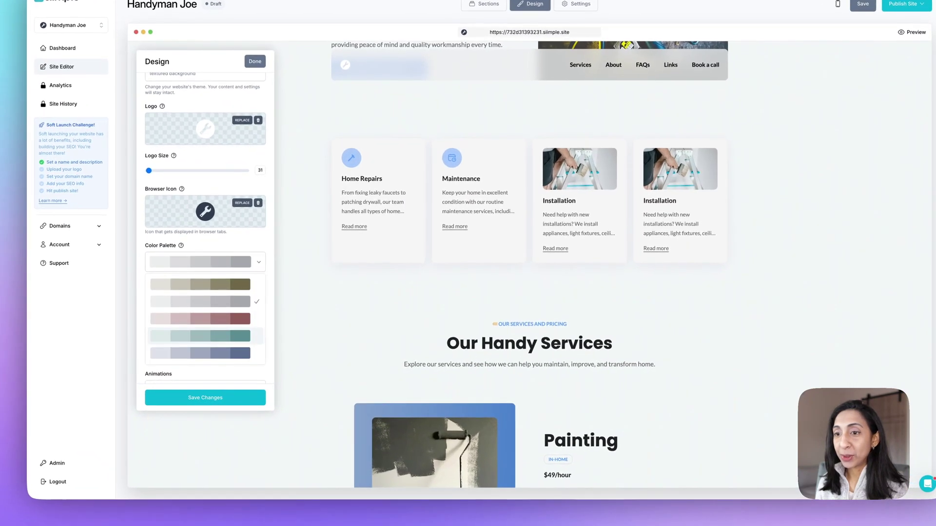
pyautogui.click(228, 342)
pyautogui.click(220, 262)
pyautogui.scroll(-3, 220, 317)
pyautogui.click(220, 305)
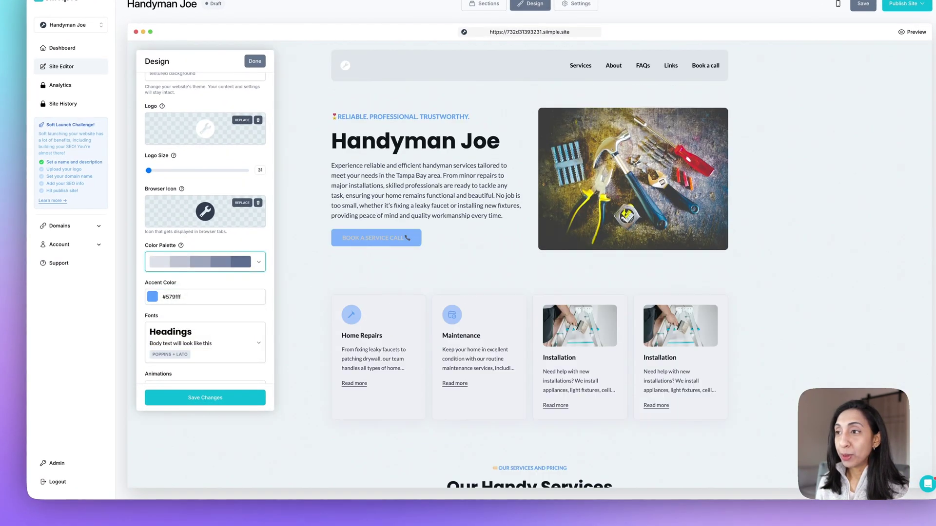
pyautogui.scroll(-9, 529, 263)
pyautogui.scroll(4, 529, 263)
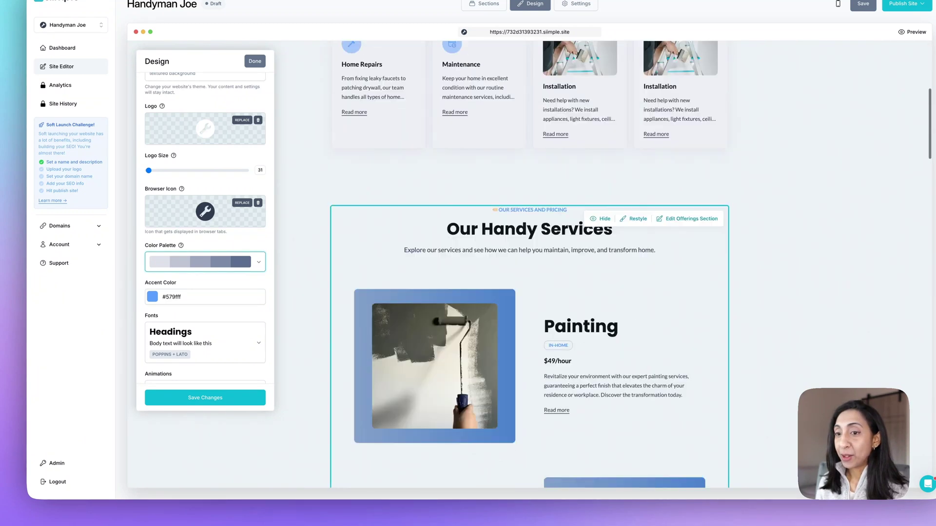
pyautogui.scroll(3, 530, 263)
# Try the Playfair Display + Quattrocento font pairing on the site and return to Poppins + Lato
pyautogui.click(205, 342)
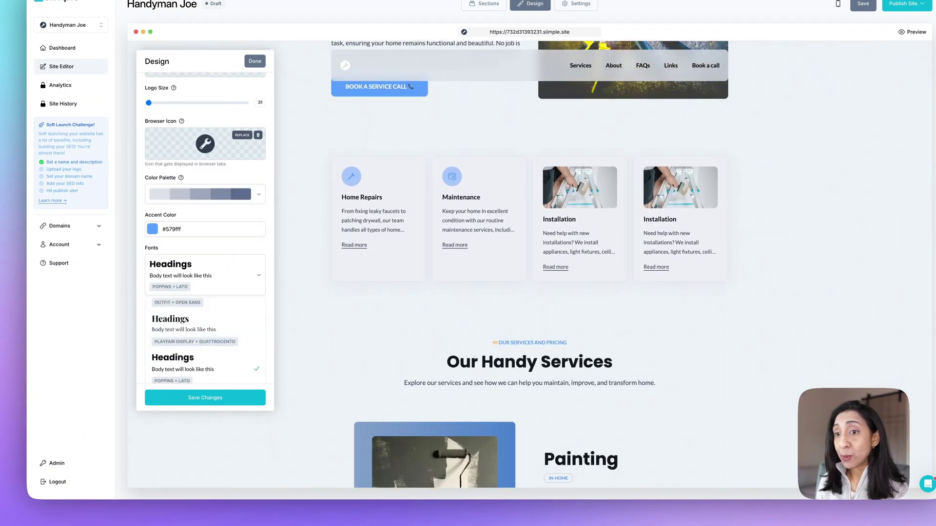
pyautogui.scroll(-1, 204, 244)
pyautogui.click(205, 278)
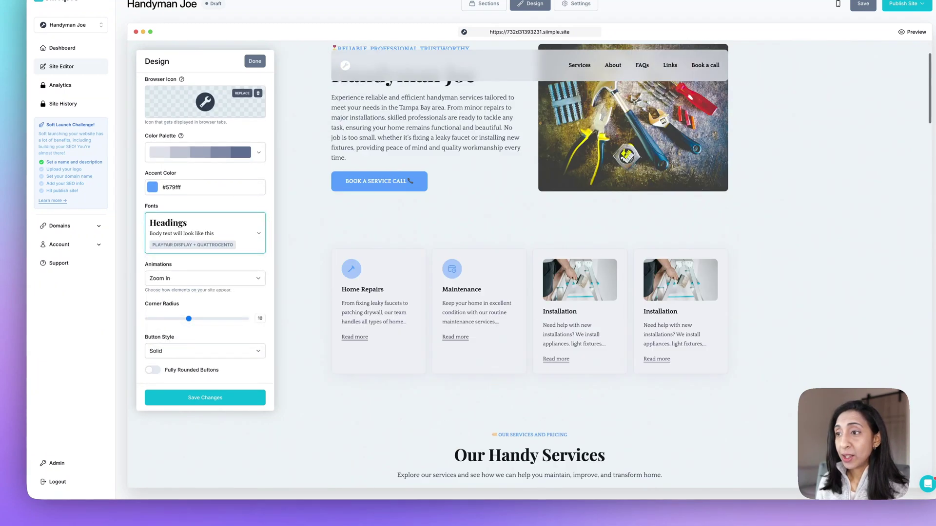
pyautogui.click(204, 234)
pyautogui.scroll(-2, 205, 280)
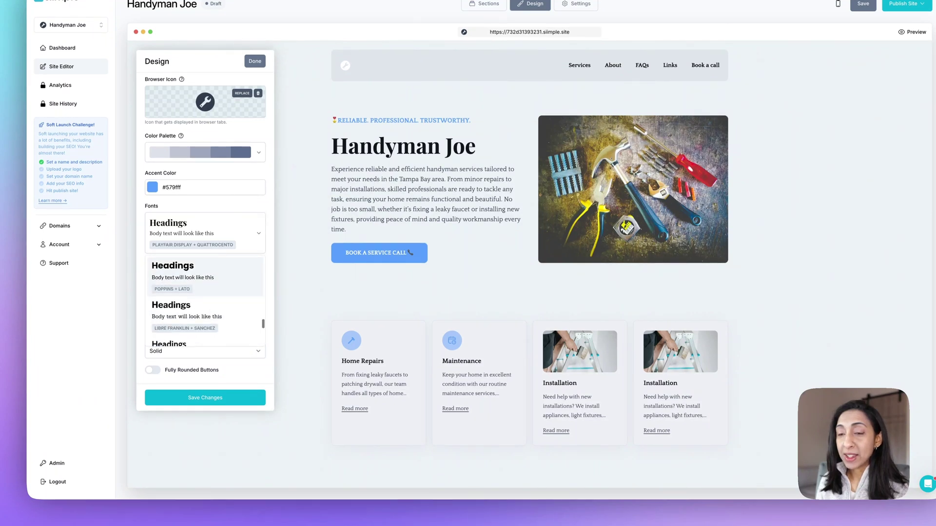
pyautogui.click(205, 276)
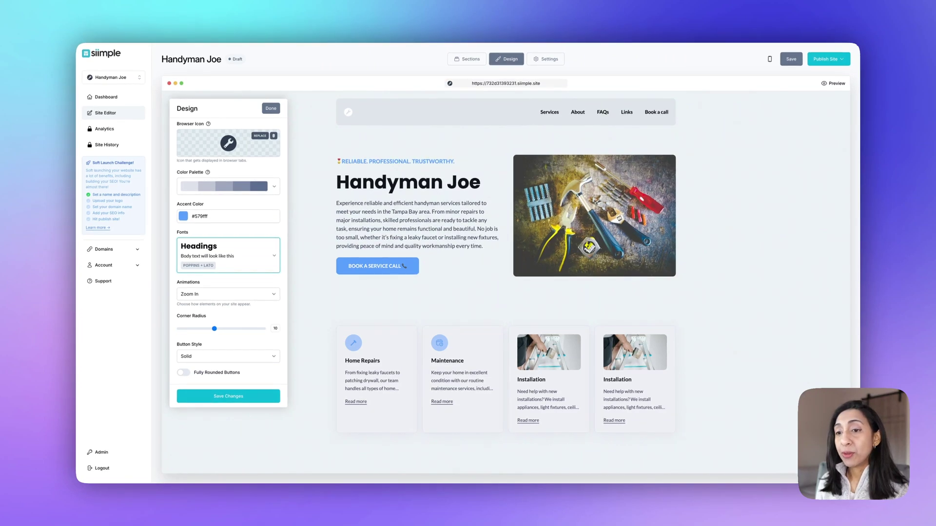
# Set the corner radius to 3 and the button style to Outline, and save the design changes
pyautogui.moveTo(215, 329); pyautogui.dragTo(190, 329)
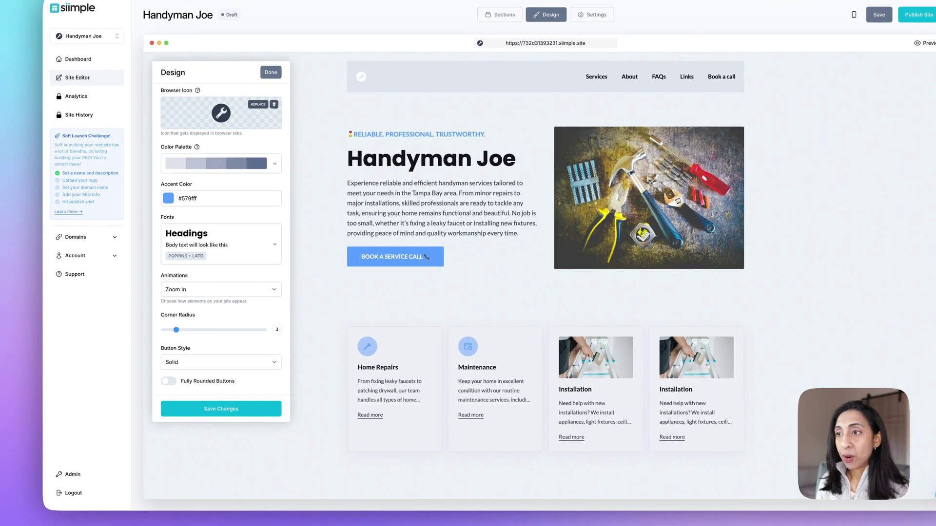
pyautogui.click(221, 362)
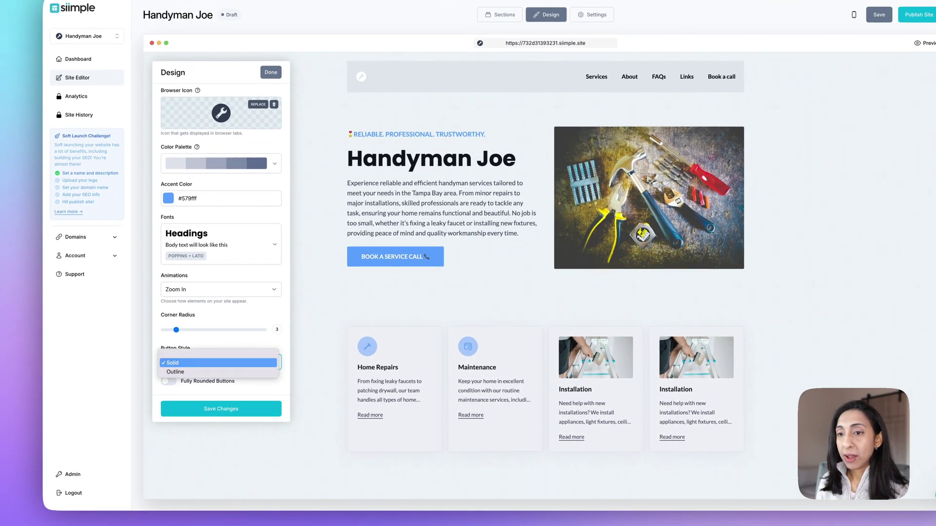
pyautogui.click(221, 362)
pyautogui.click(221, 409)
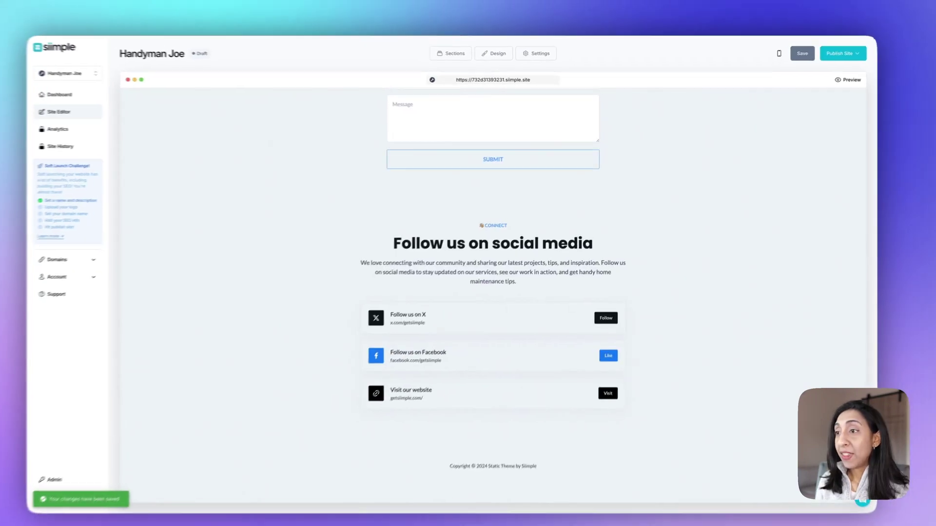
# Review the restyled page from the header through the services, about, location and testimonials sections
pyautogui.scroll(20, 506, 283)
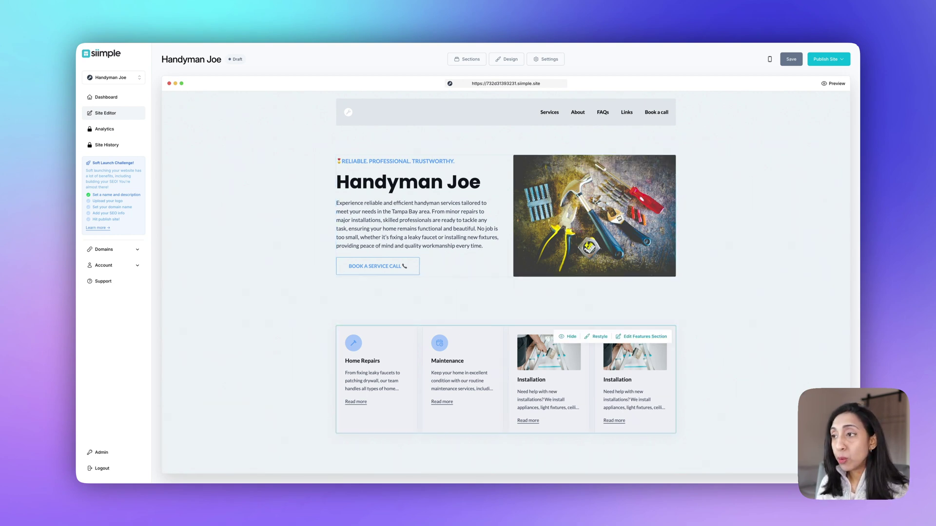
pyautogui.scroll(-5, 506, 282)
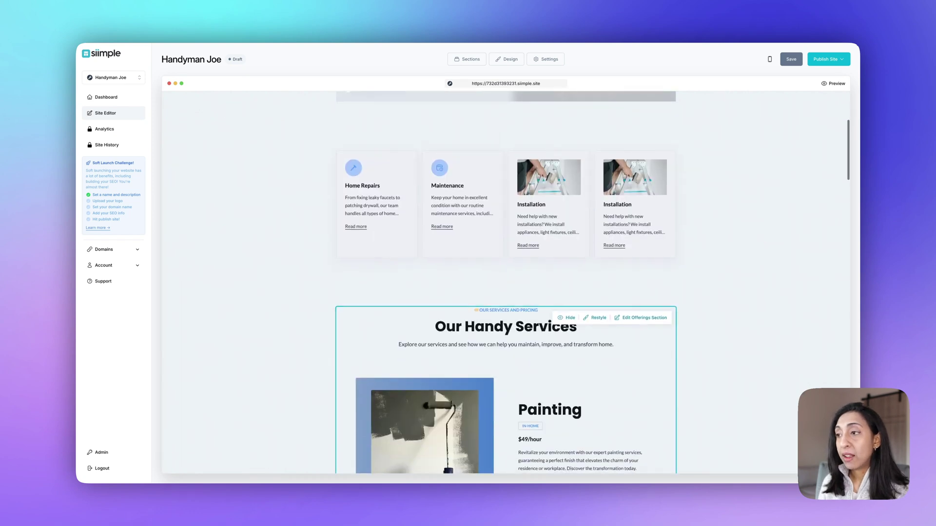
pyautogui.scroll(-15, 506, 283)
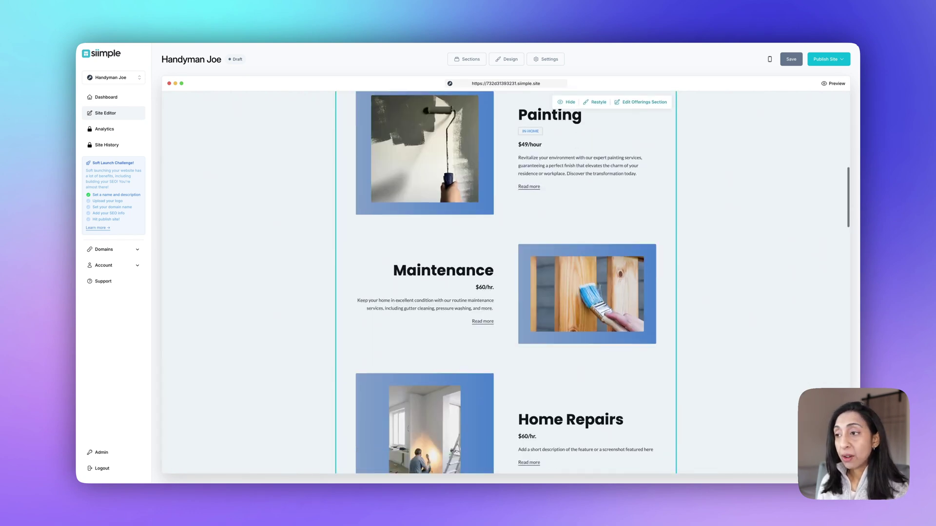
pyautogui.scroll(-6, 542, 352)
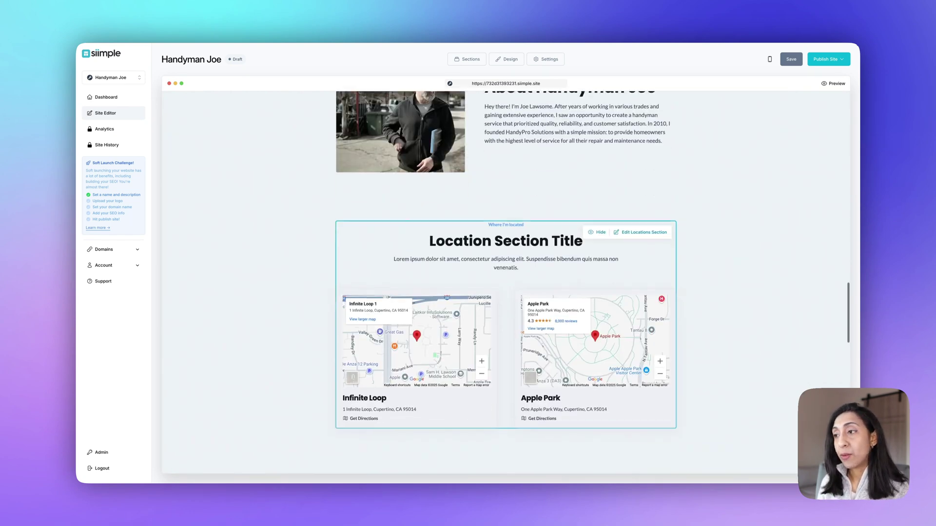
pyautogui.scroll(-4, 542, 351)
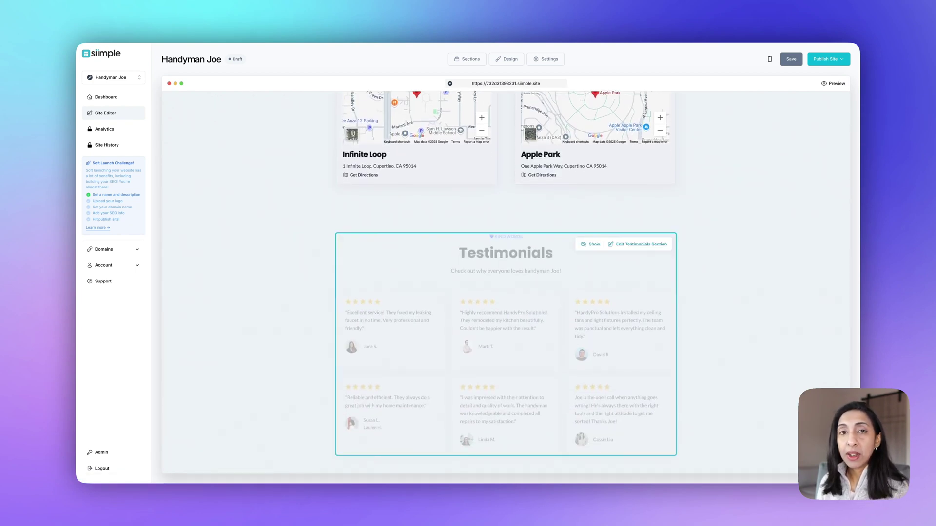
pyautogui.scroll(20, 542, 352)
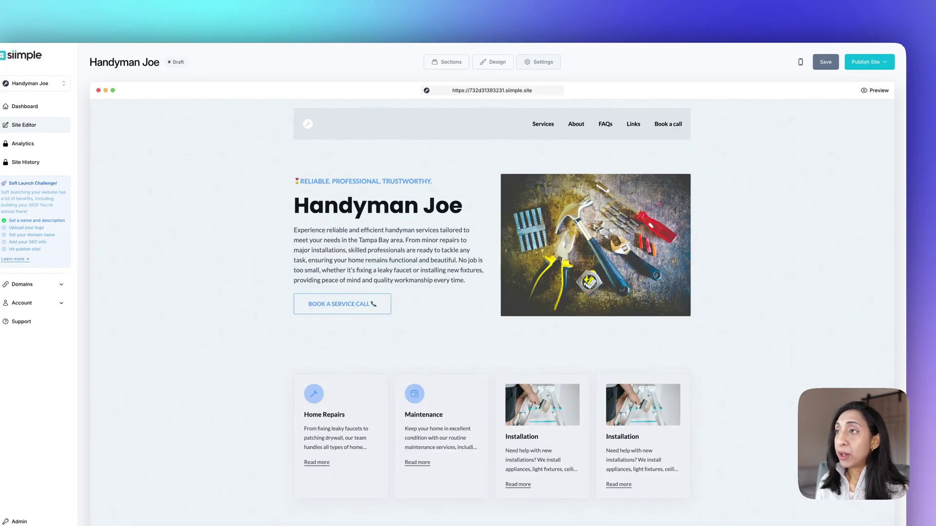
# Open the site settings and enter handymanjoe as the free siimple.site subdomain name
pyautogui.click(546, 59)
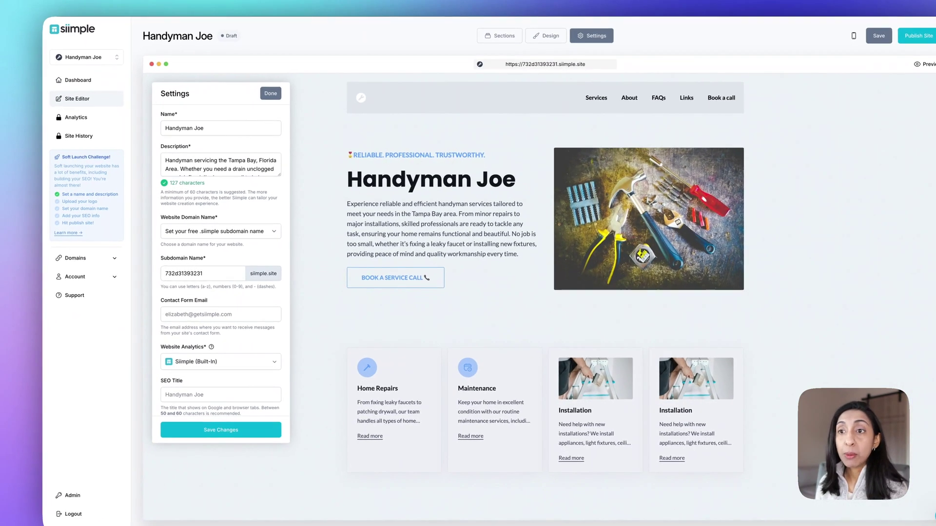
pyautogui.doubleClick(184, 273)
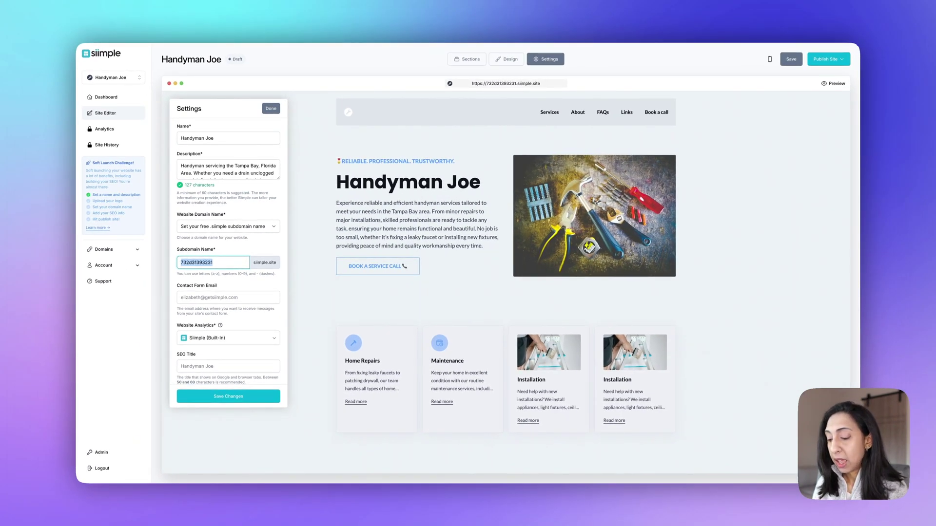
pyautogui.write('handymanjow')
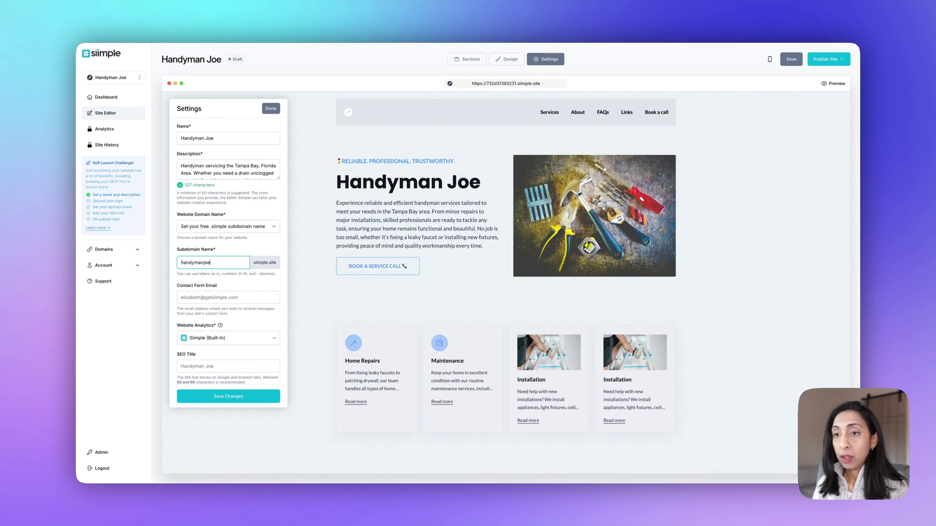
pyautogui.scroll(-1, 228, 251)
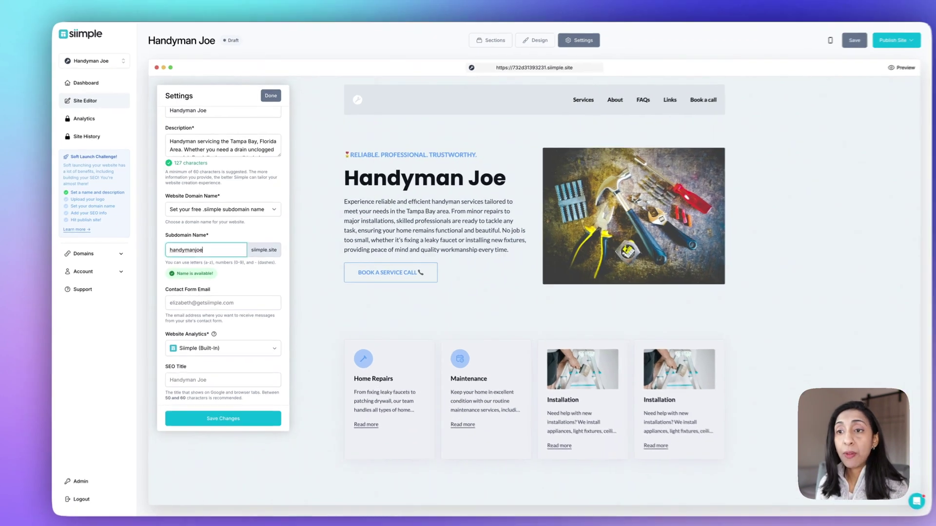
# Clear the subdomain name and set the website domain option to "Use a domain name you already own"
pyautogui.doubleClick(195, 246)
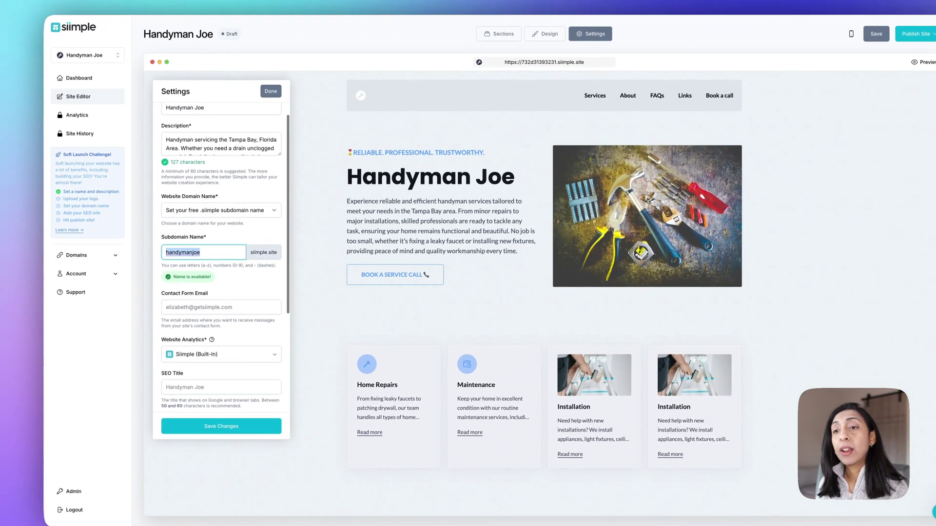
pyautogui.press('BackSpace')
pyautogui.hotkey('shift', 'Tab')
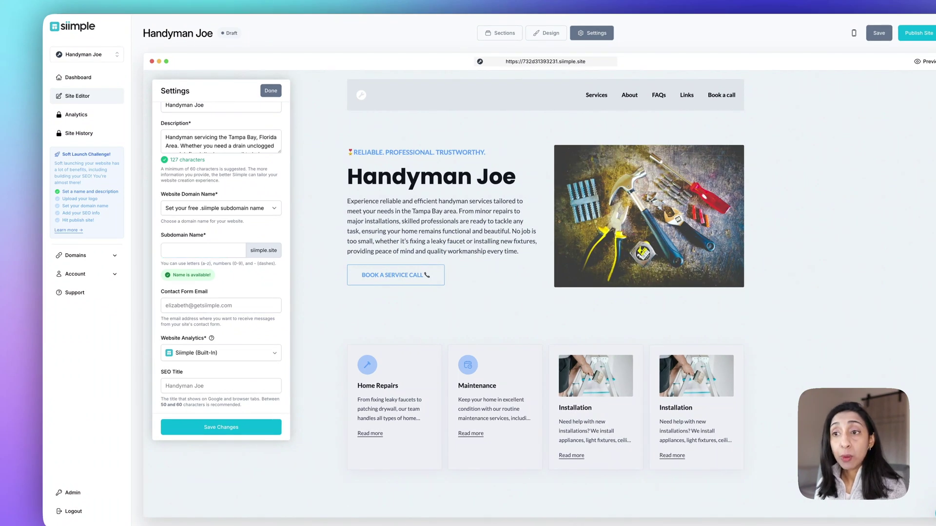
pyautogui.press('space')
pyautogui.press('Down')
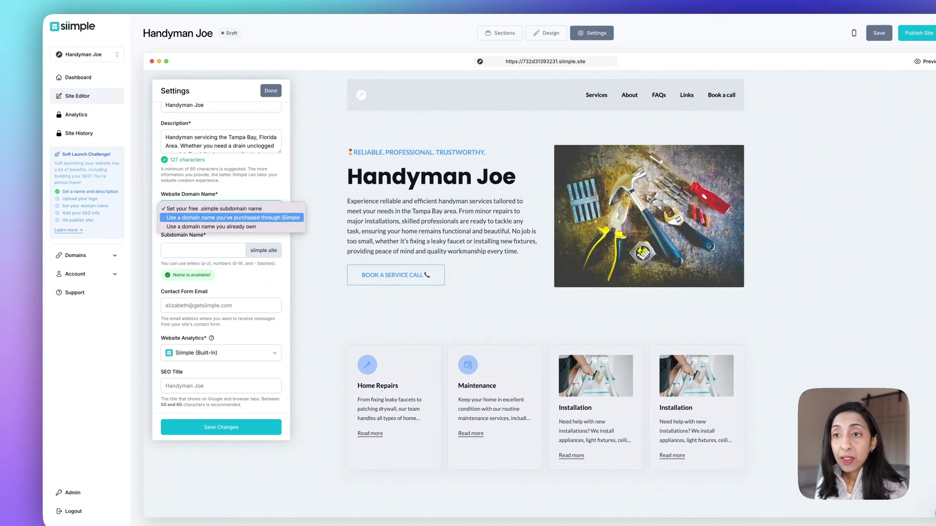
pyautogui.press('Down')
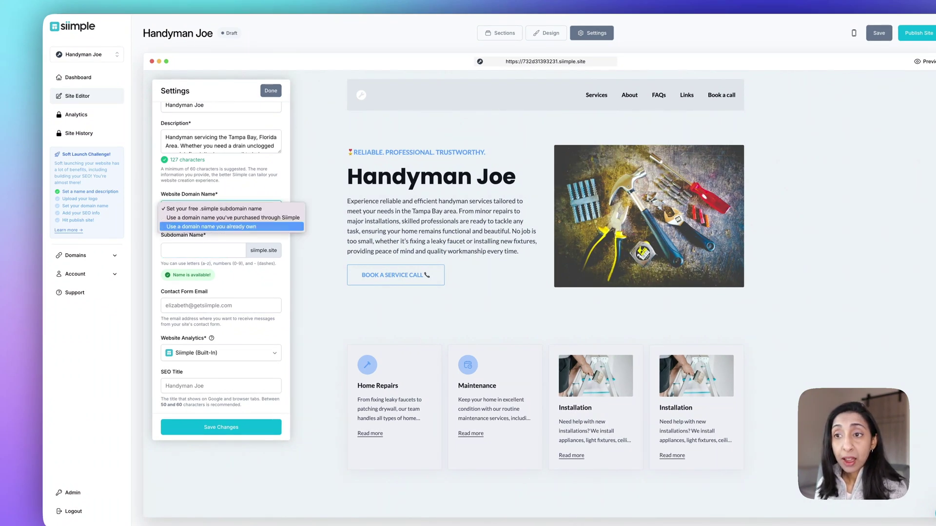
pyautogui.press('Return')
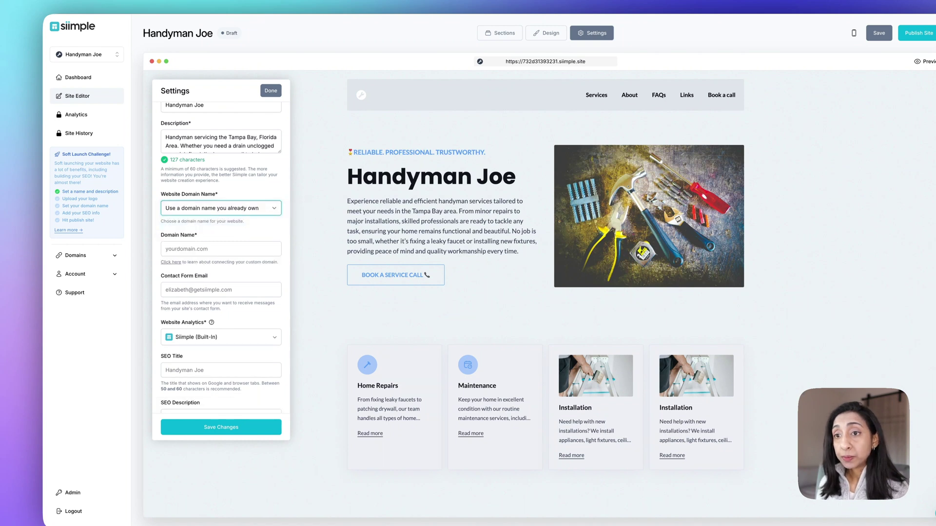
# Enter handywomanliz as the owned domain name and examine the DNS records needed to connect it
pyautogui.click(165, 249)
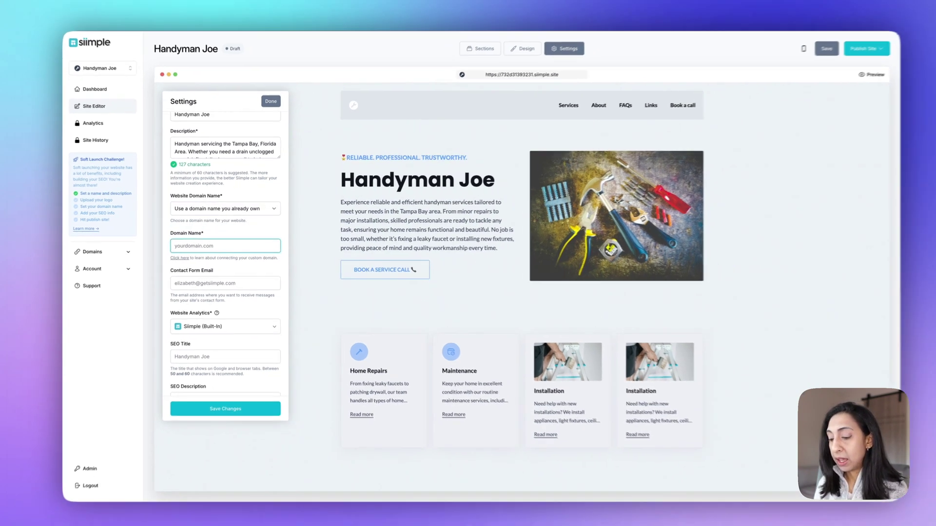
pyautogui.write('handywoman')
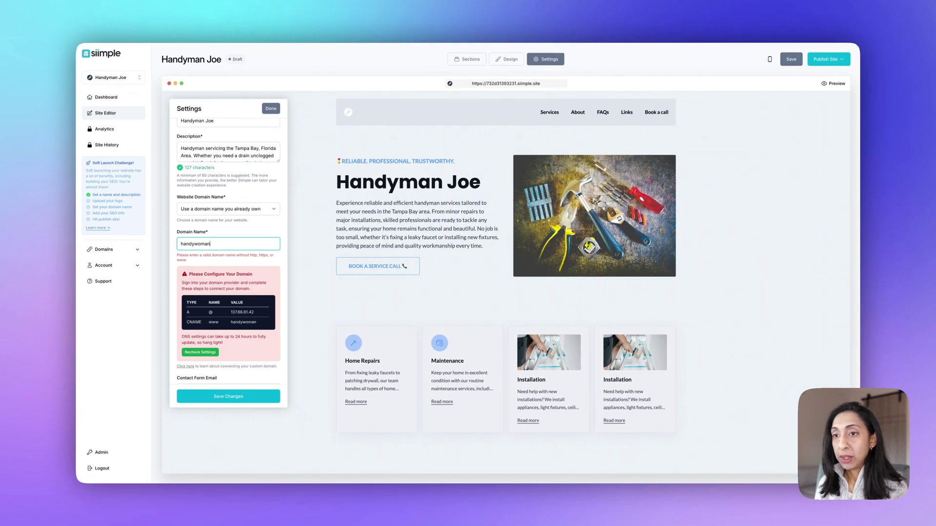
pyautogui.write('liz')
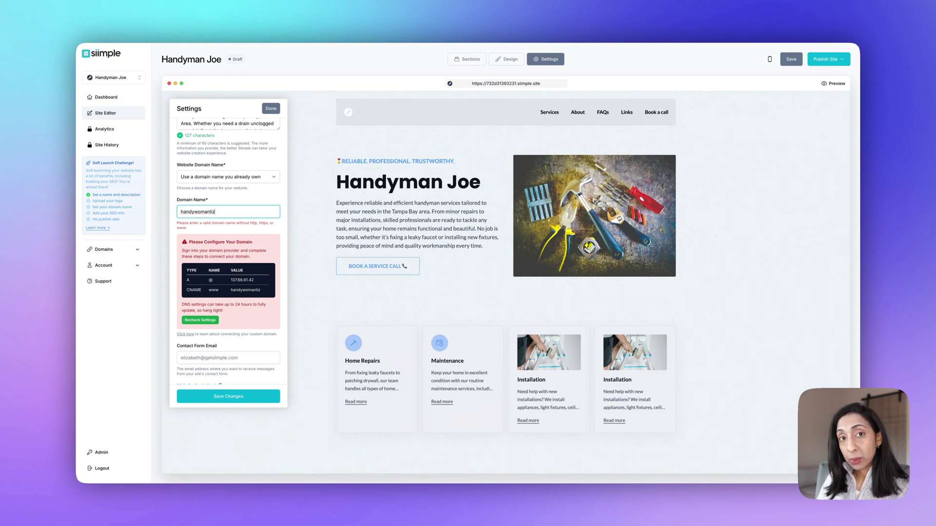
pyautogui.scroll(-1, 228, 251)
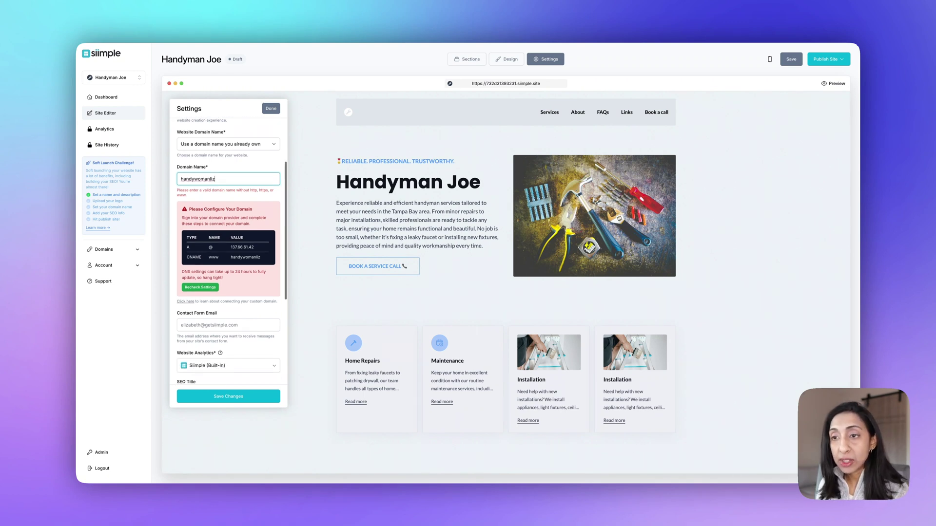
pyautogui.moveTo(208, 247)
pyautogui.mouseDown()
pyautogui.moveTo(254, 247)
pyautogui.moveTo(200, 259)
pyautogui.mouseUp()
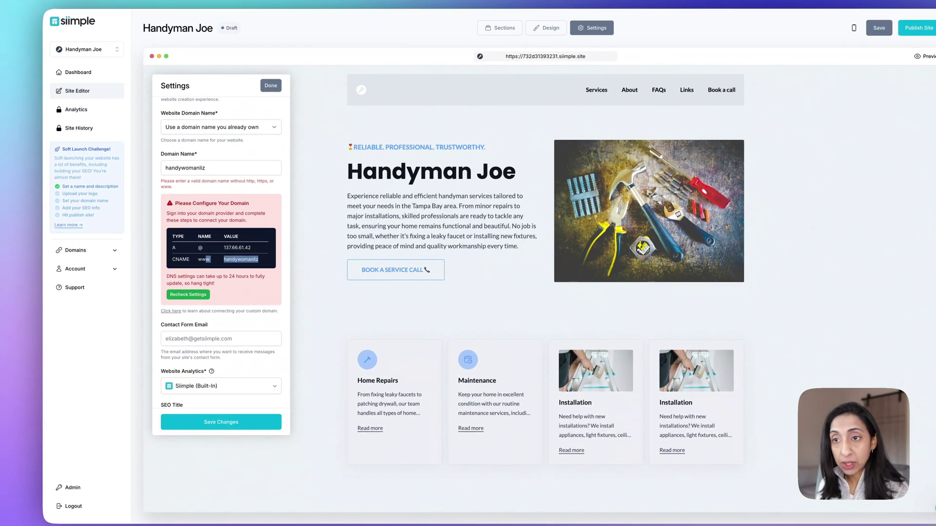
pyautogui.click(203, 259)
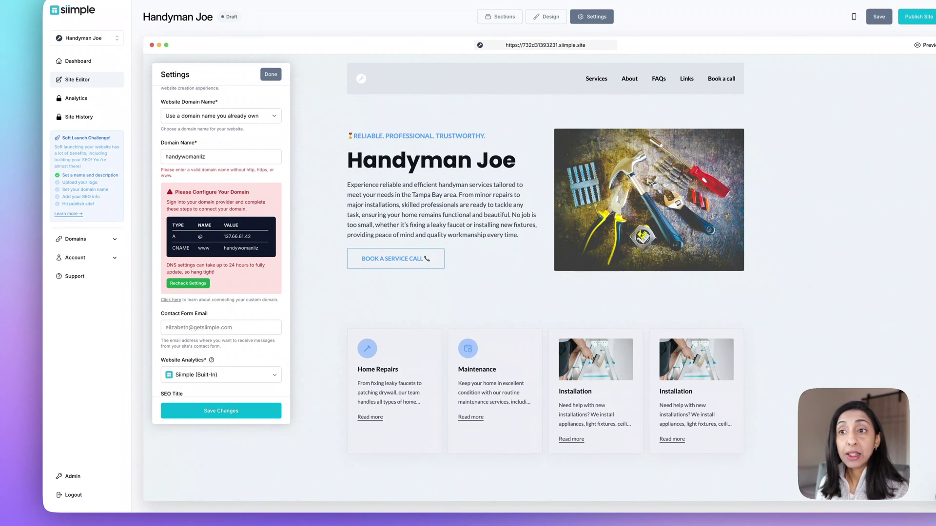
# Clear the owned domain name from the site settings
pyautogui.hotkey('ctrl', 'a')
pyautogui.press('BackSpace')
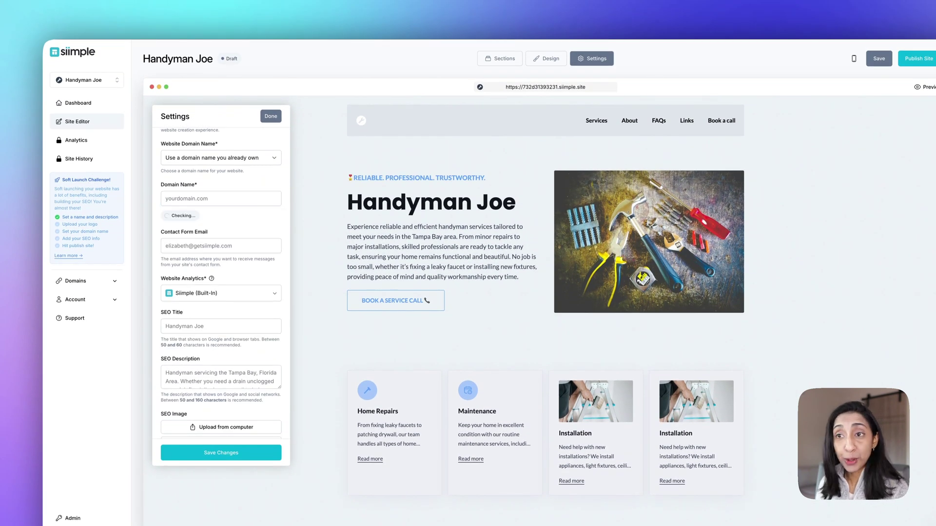
pyautogui.click(221, 198)
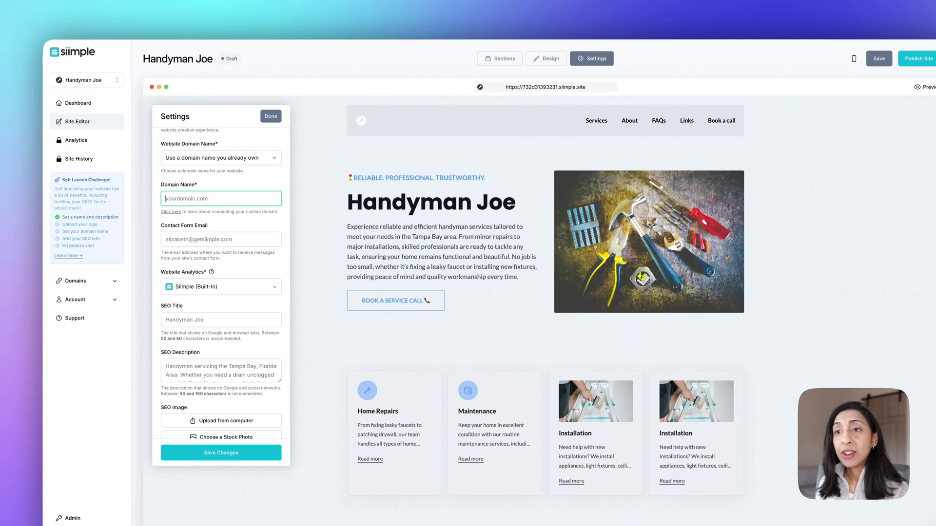
# Set the website domain option to "Use a domain name you've purchased through Siimple" and check the domain choices
pyautogui.click(221, 158)
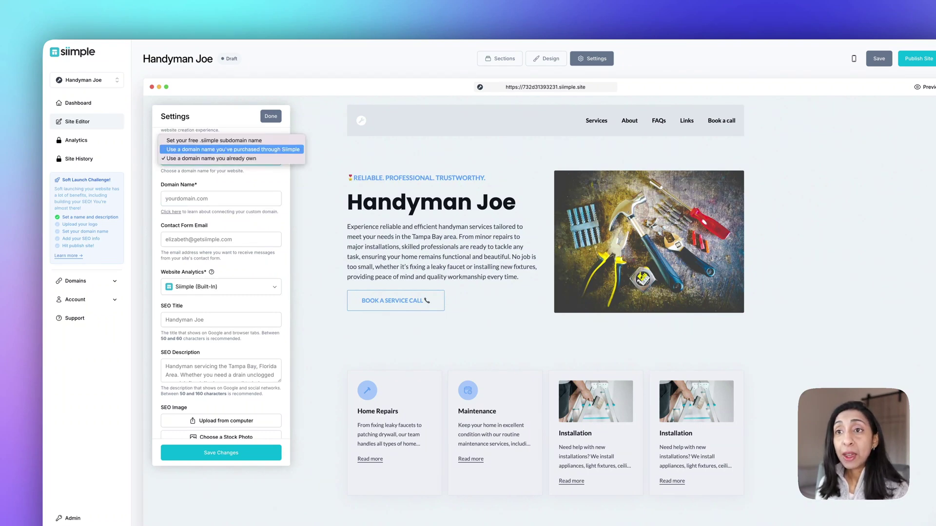
pyautogui.click(221, 150)
pyautogui.click(221, 199)
pyautogui.click(221, 200)
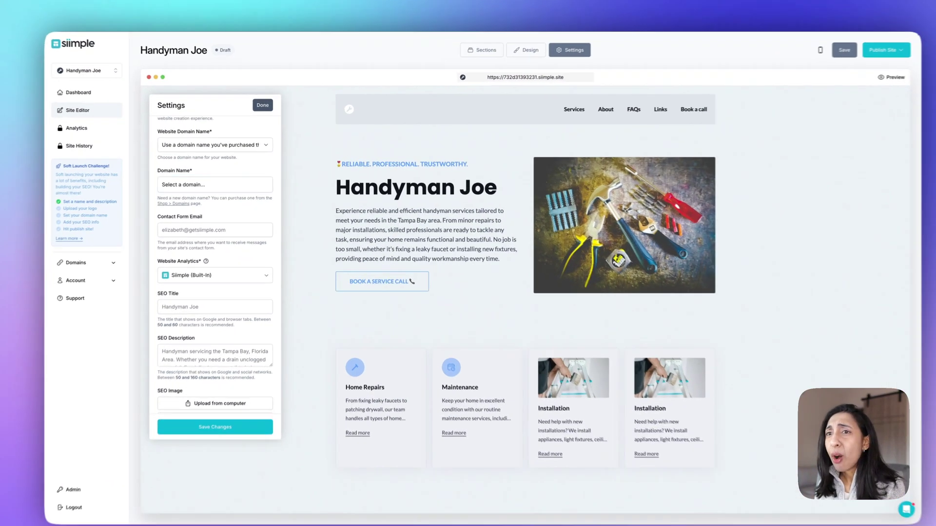
# Close the site settings, discarding the unsaved changes, and expand the Domains and Account options
pyautogui.click(271, 108)
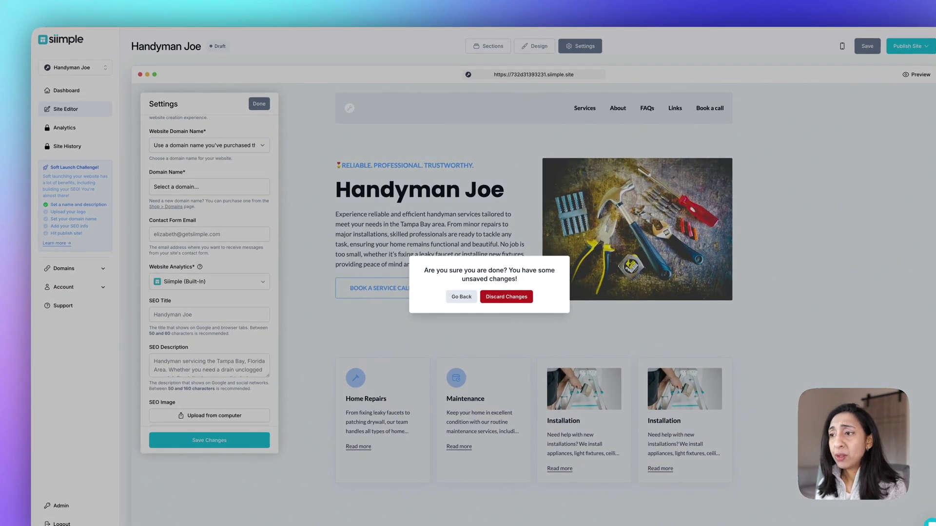
pyautogui.click(506, 296)
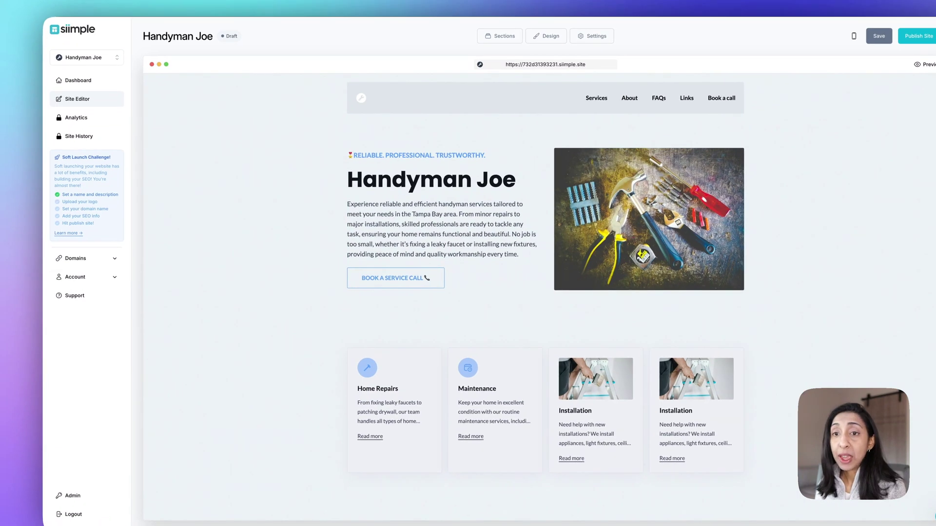
pyautogui.click(86, 258)
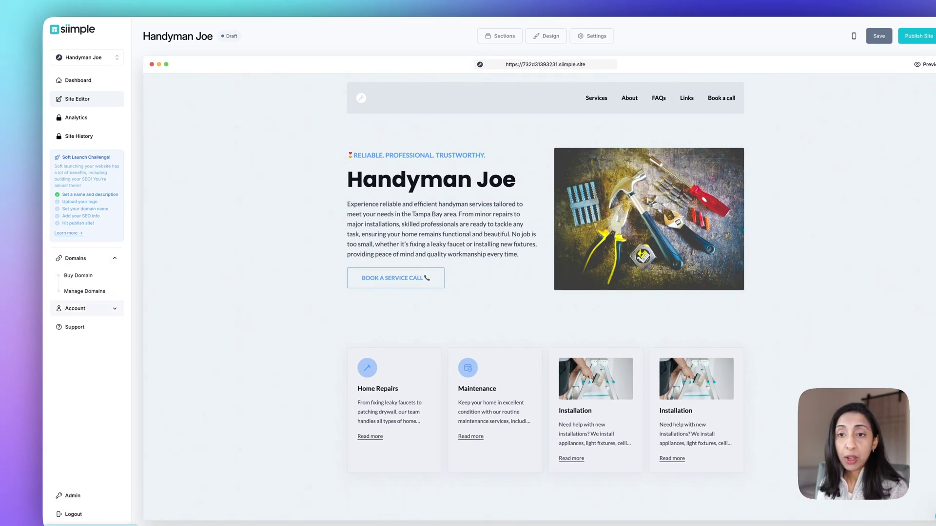
pyautogui.click(78, 308)
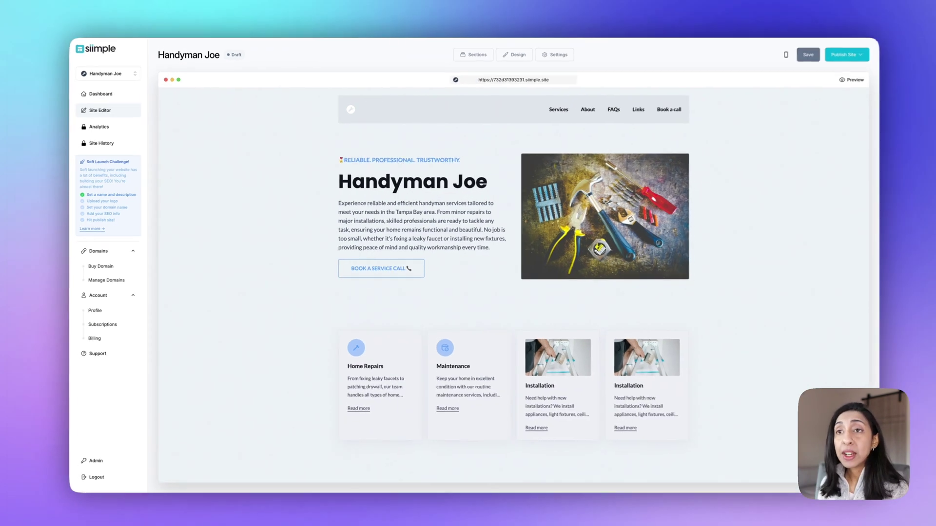
# Review the whole page from the hero section down to the social media links and footer
pyautogui.scroll(-10, 545, 297)
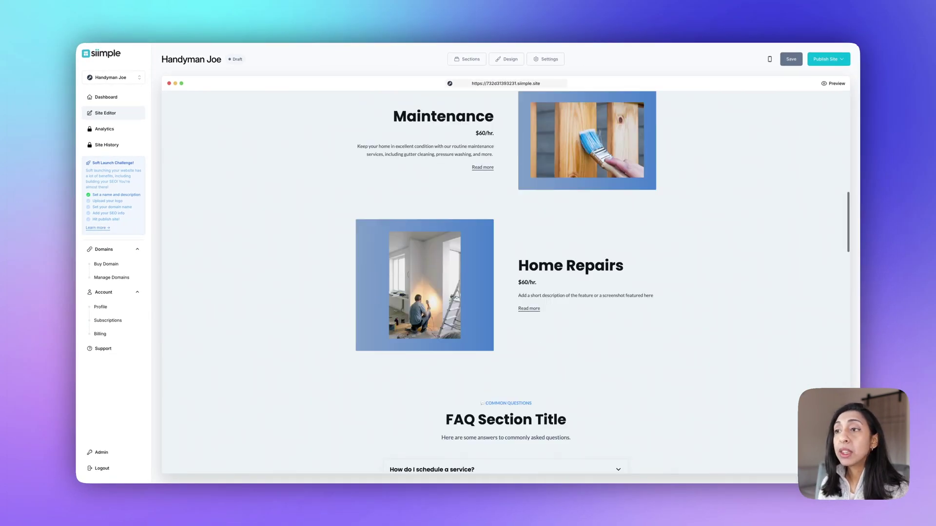
pyautogui.scroll(-20, 505, 282)
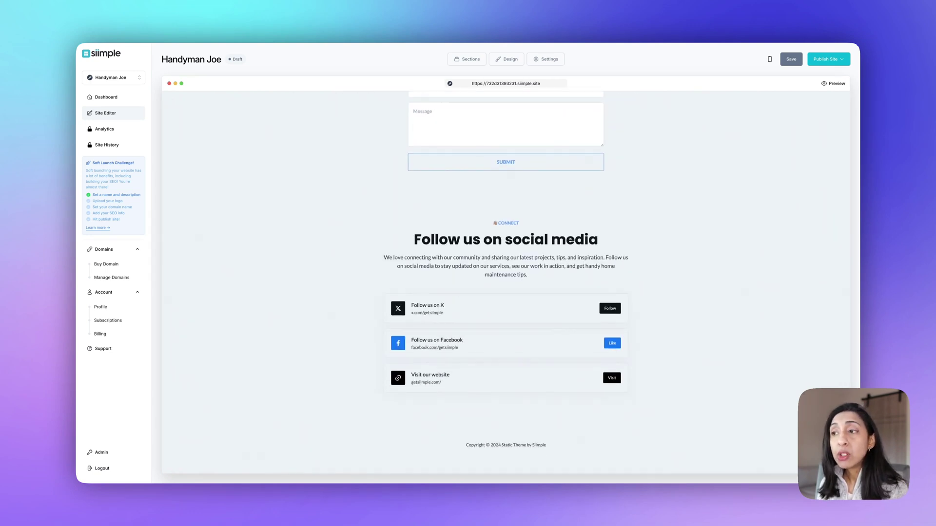
pyautogui.scroll(20, 505, 282)
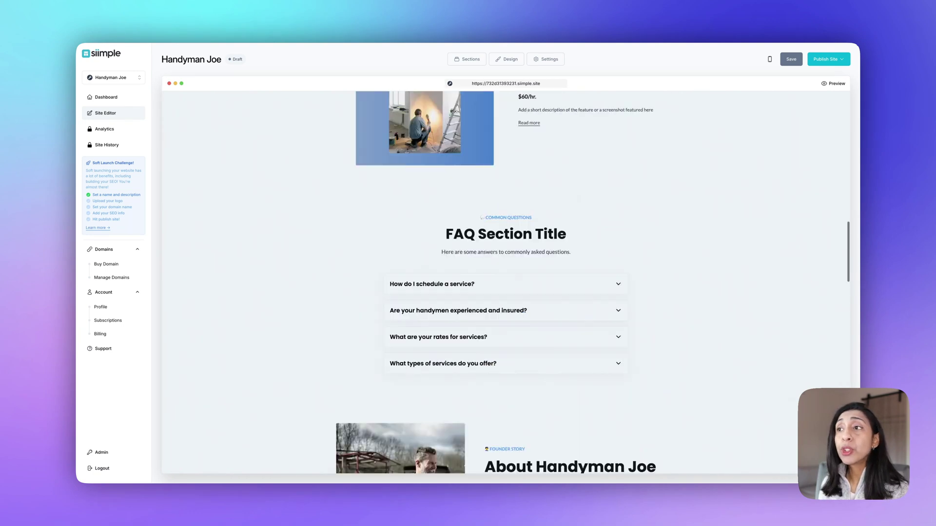
pyautogui.scroll(2, 506, 281)
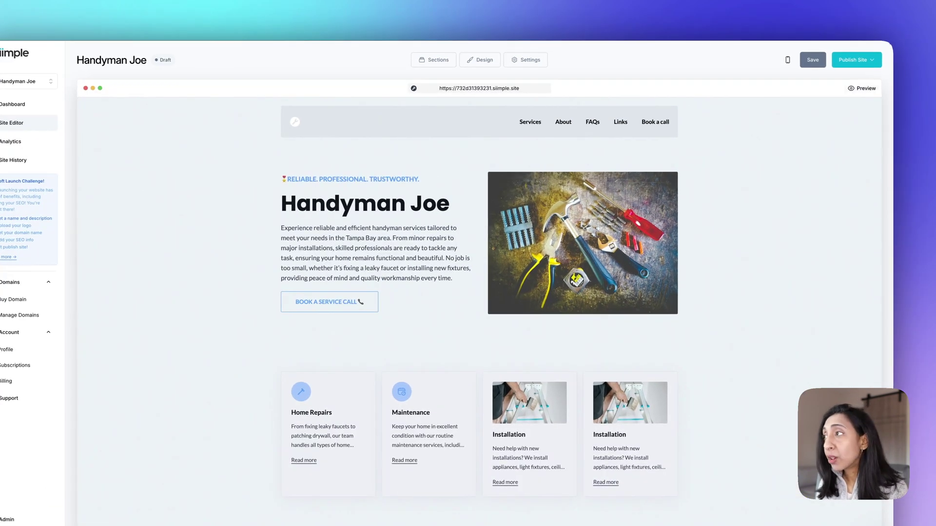
# Compare the monthly and yearly upgrade plans offered for publishing the site, and cancel without upgrading
pyautogui.click(828, 59)
pyautogui.click(801, 166)
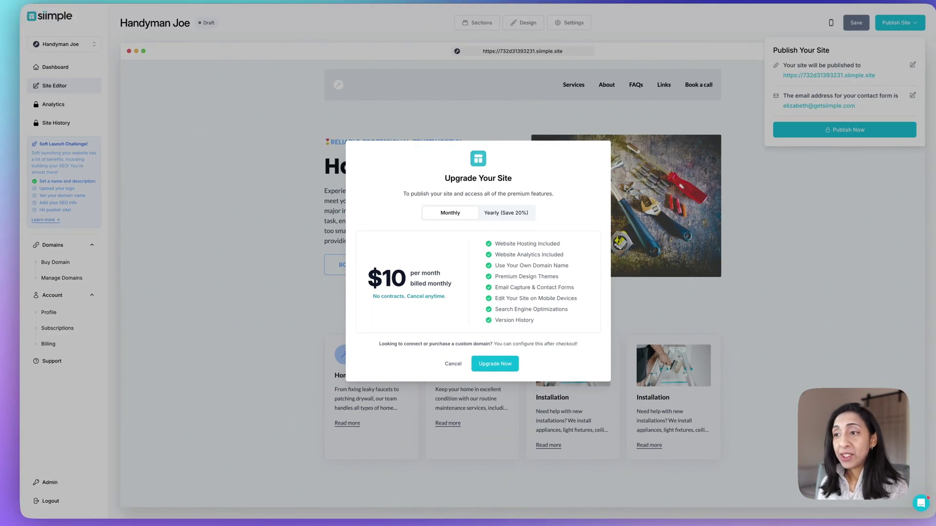
pyautogui.click(506, 213)
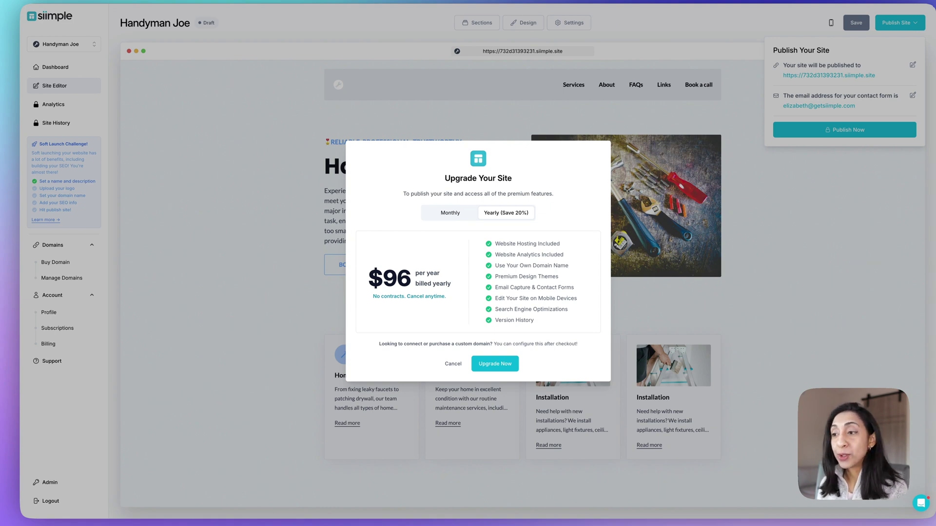
pyautogui.click(452, 365)
pyautogui.click(900, 23)
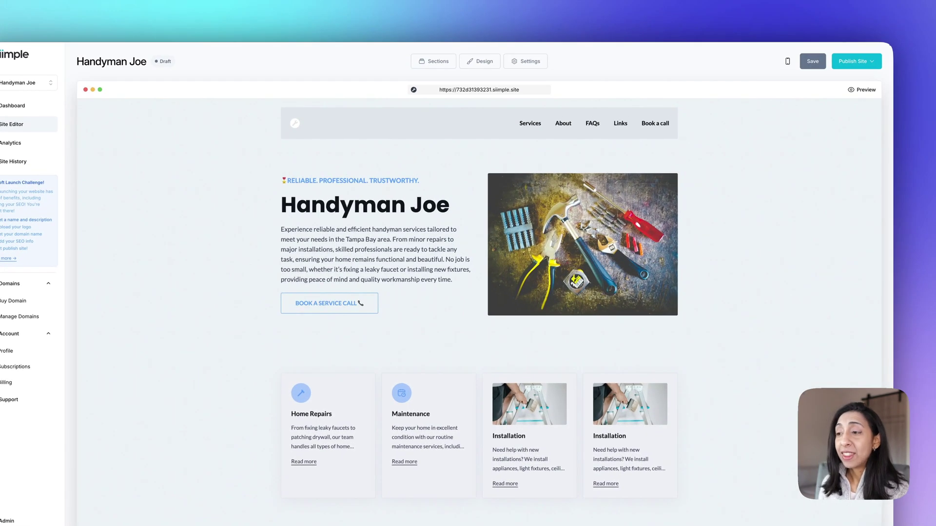
pyautogui.scroll(-10, 479, 302)
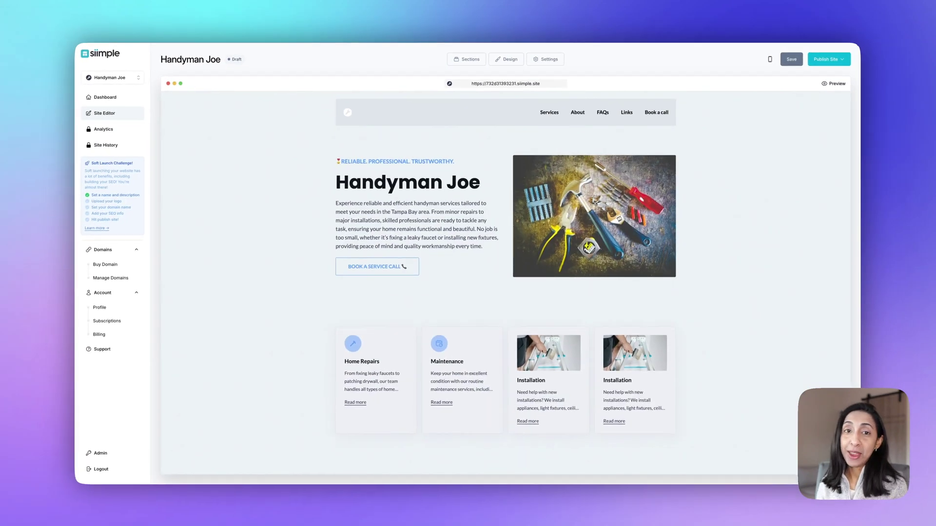